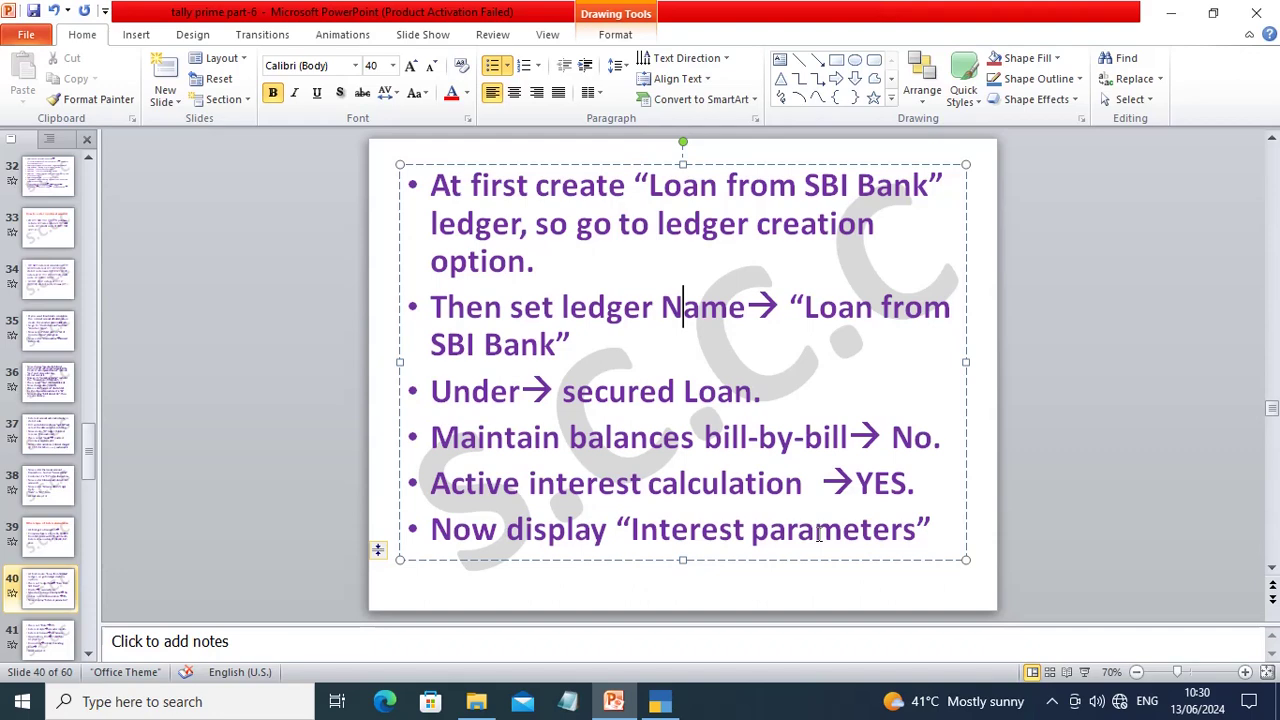
Read slide 41 with the interest parameter settings and switch to TallyPrime
click(56, 645)
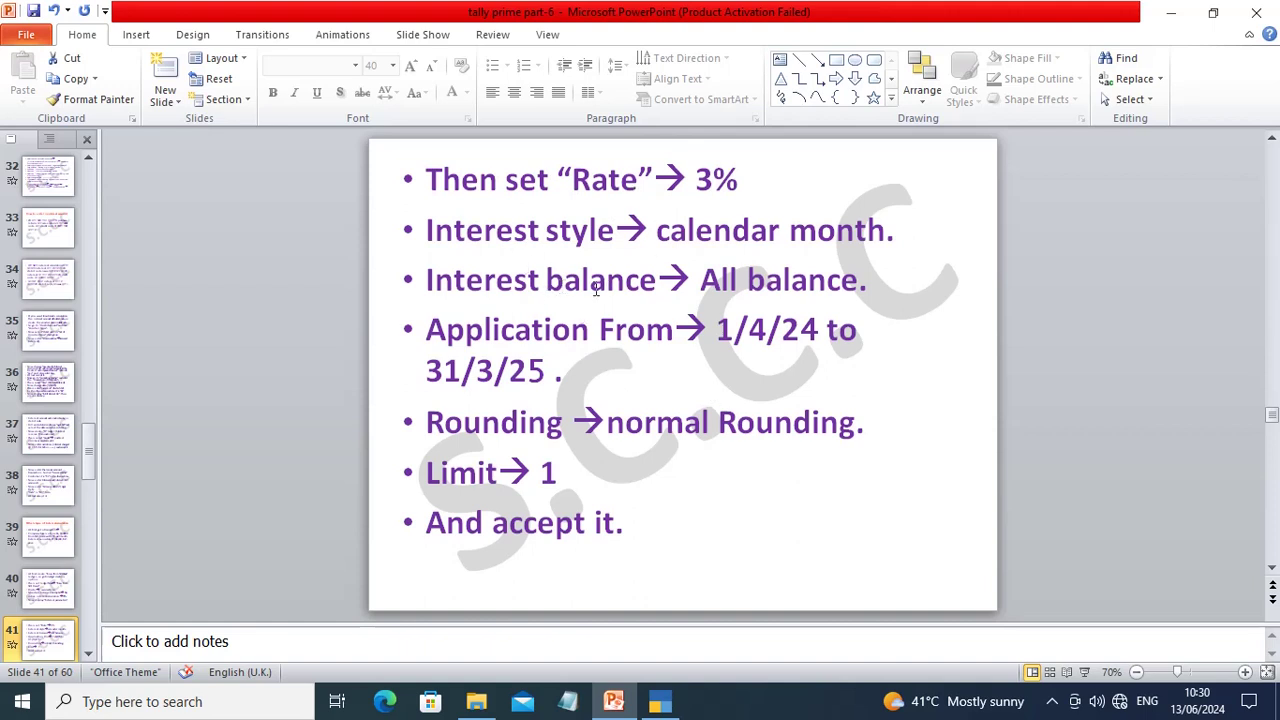
click(659, 701)
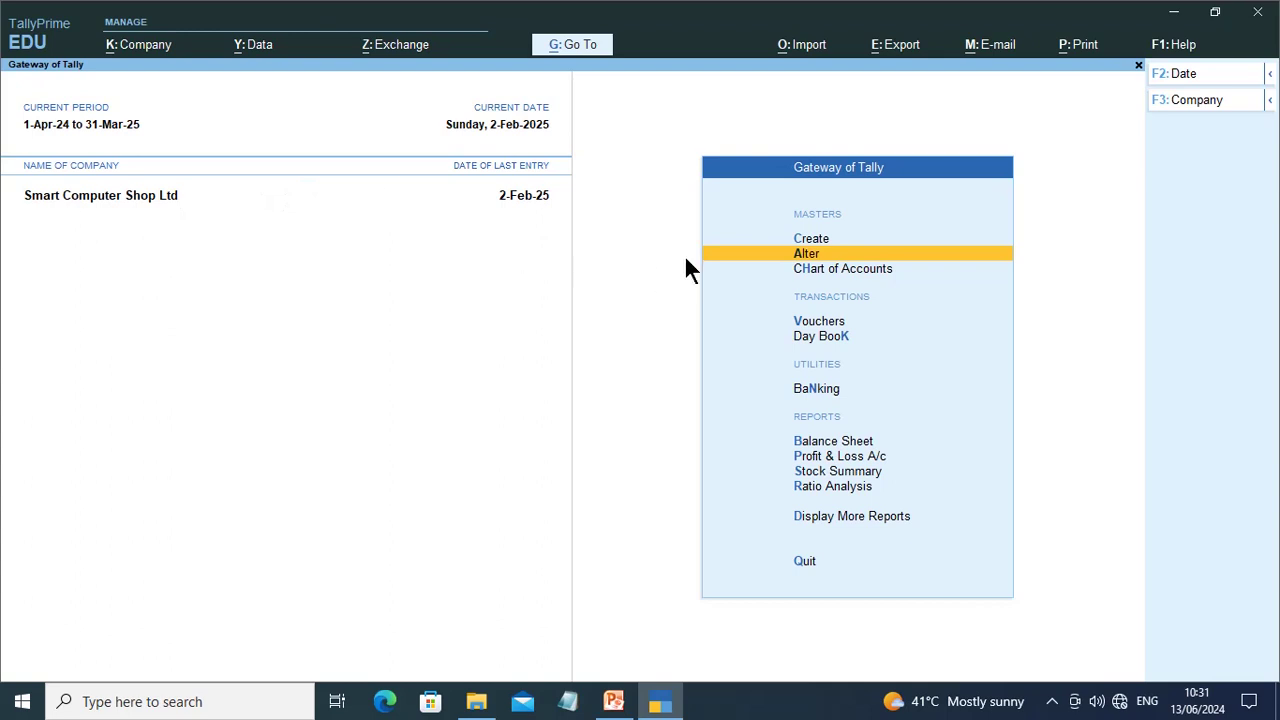
Start a new ledger named "Loan From SBI Bank" and place it under the Secured Loans group
click(806, 238)
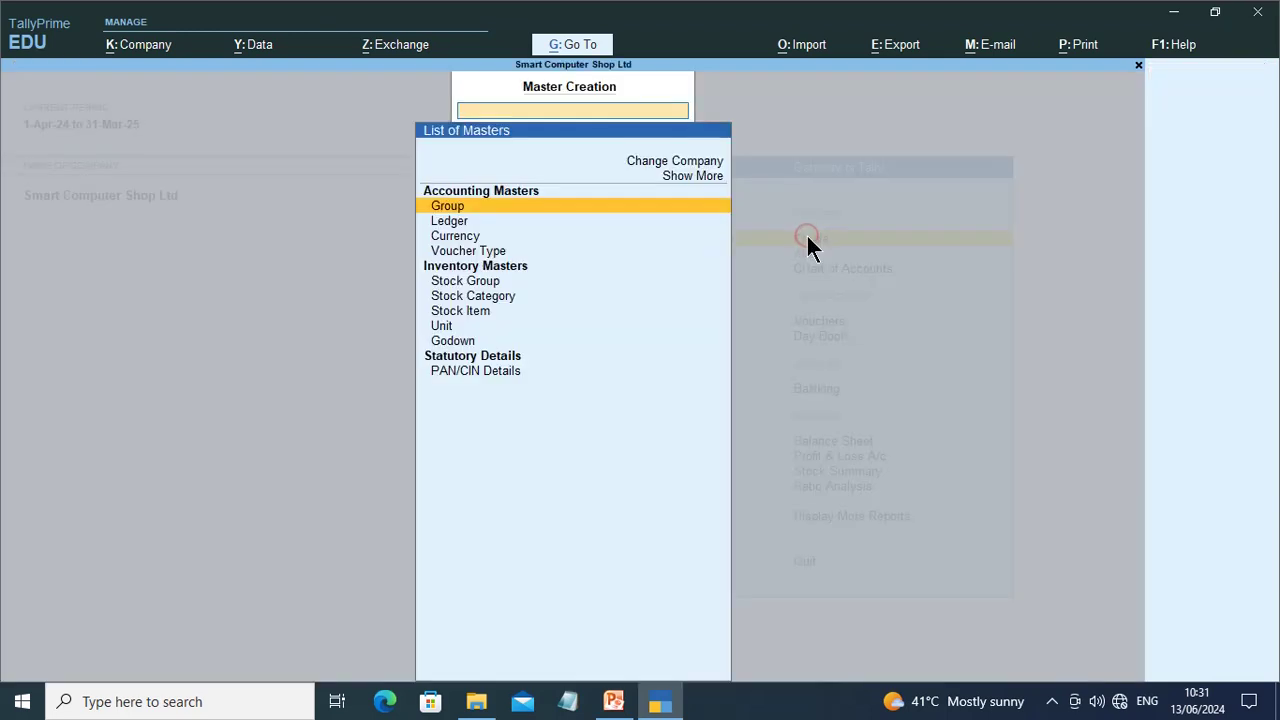
click(451, 223)
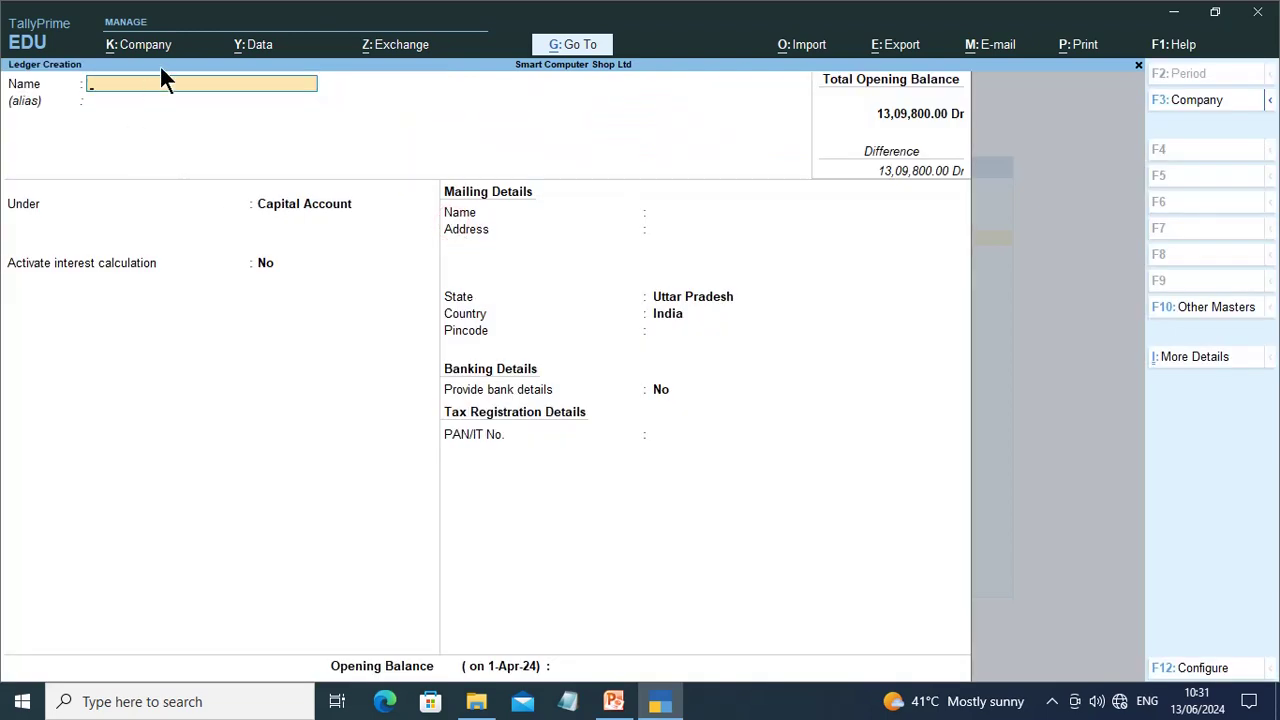
text(Loan From SBI Bank)
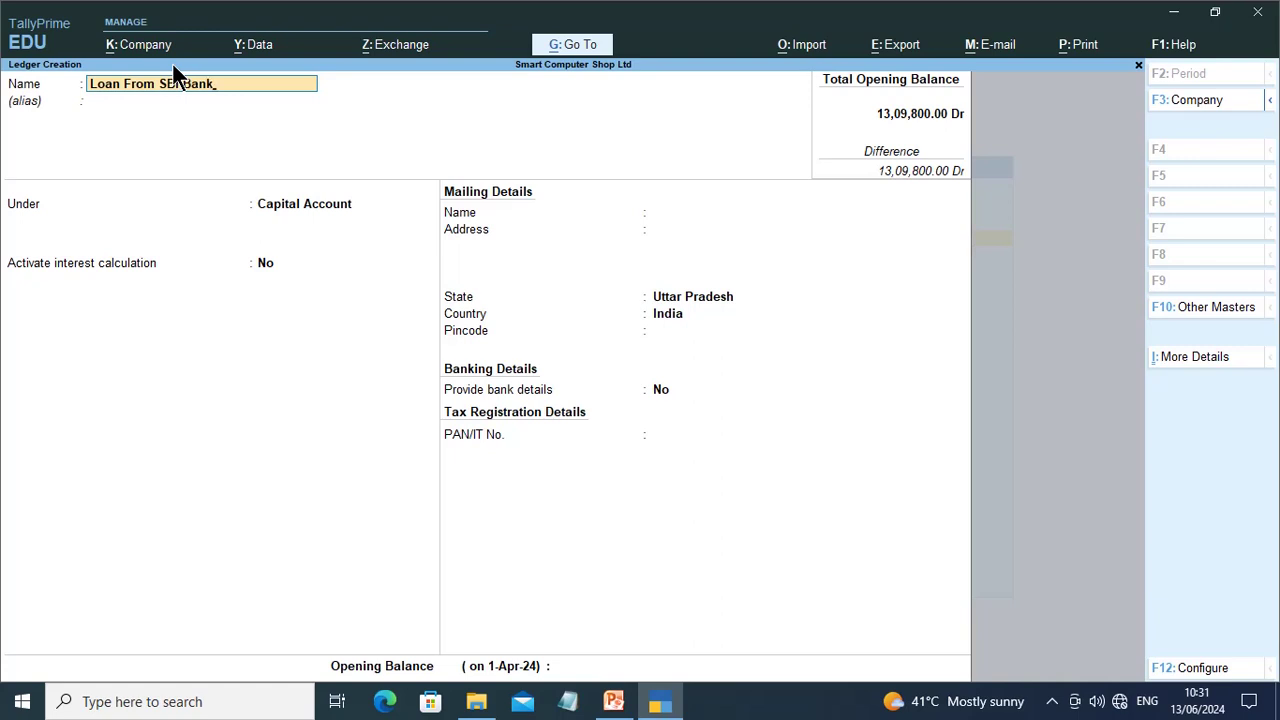
key(Return)
key(Return)
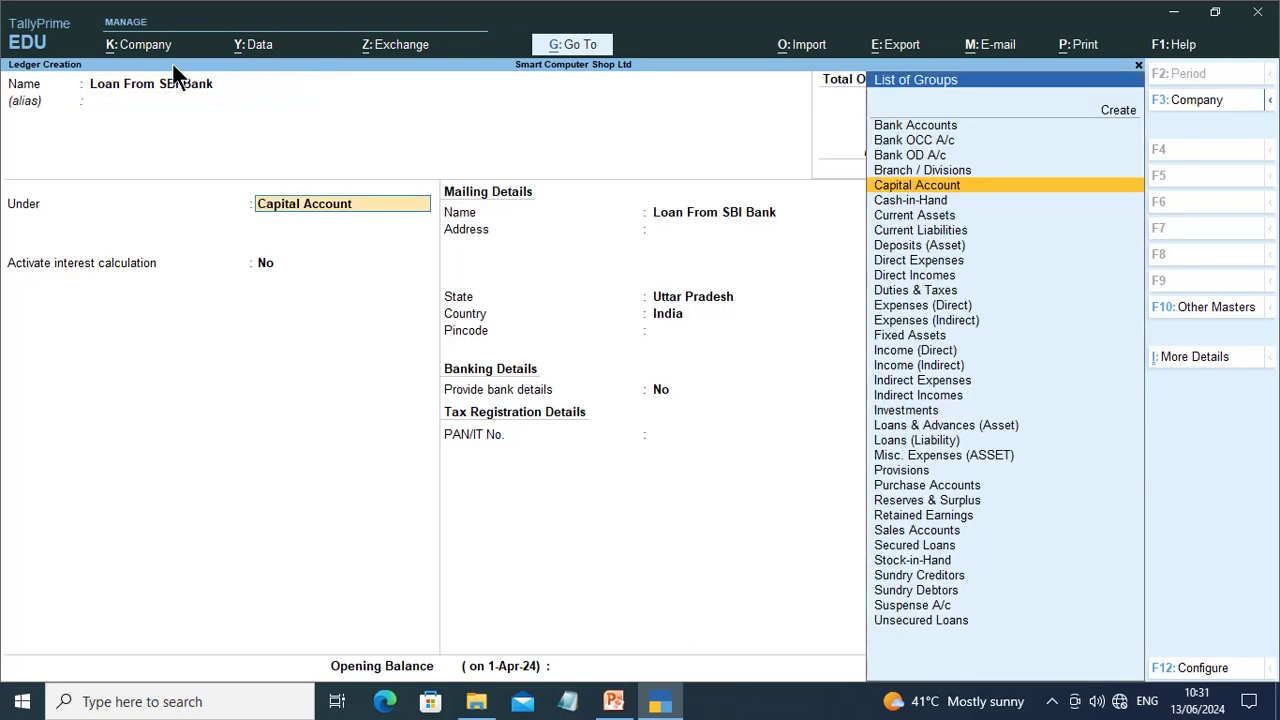
text(S)
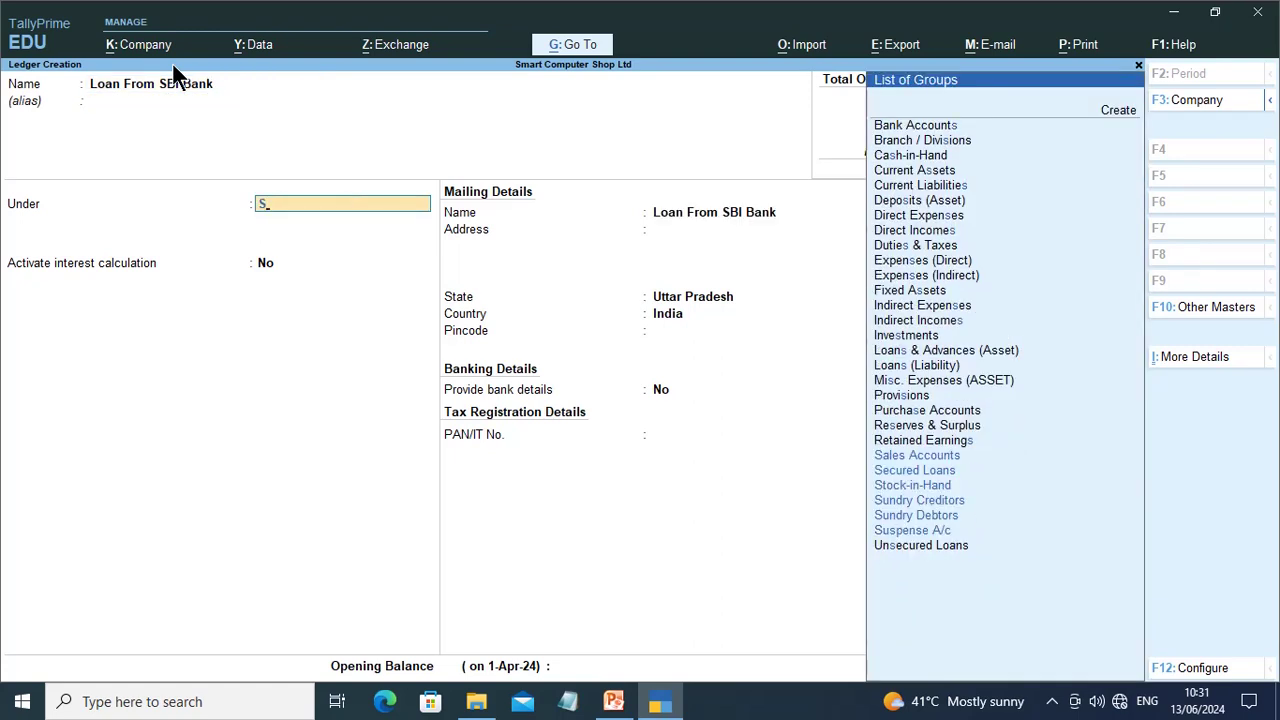
click(911, 472)
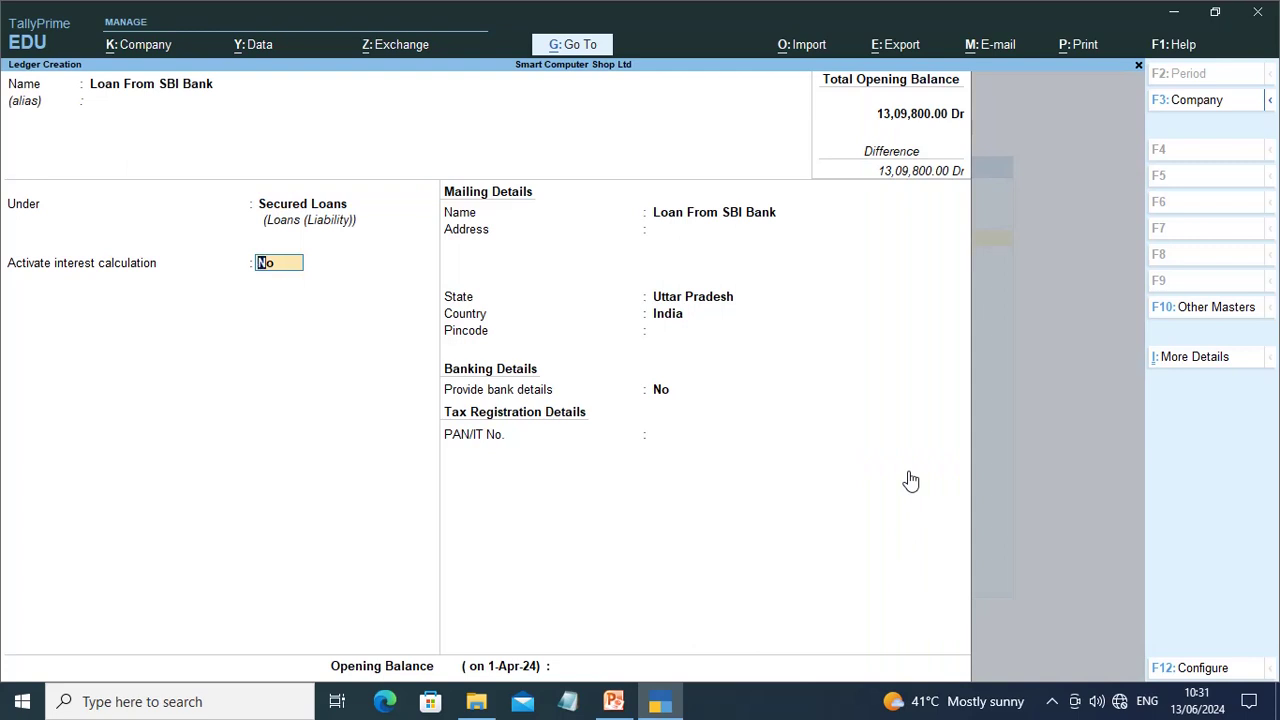
Activate interest calculation for the ledger at a rate of 3% per Calendar Month on All Balances, keeping both transaction-date options at No
text(y)
key(Return)
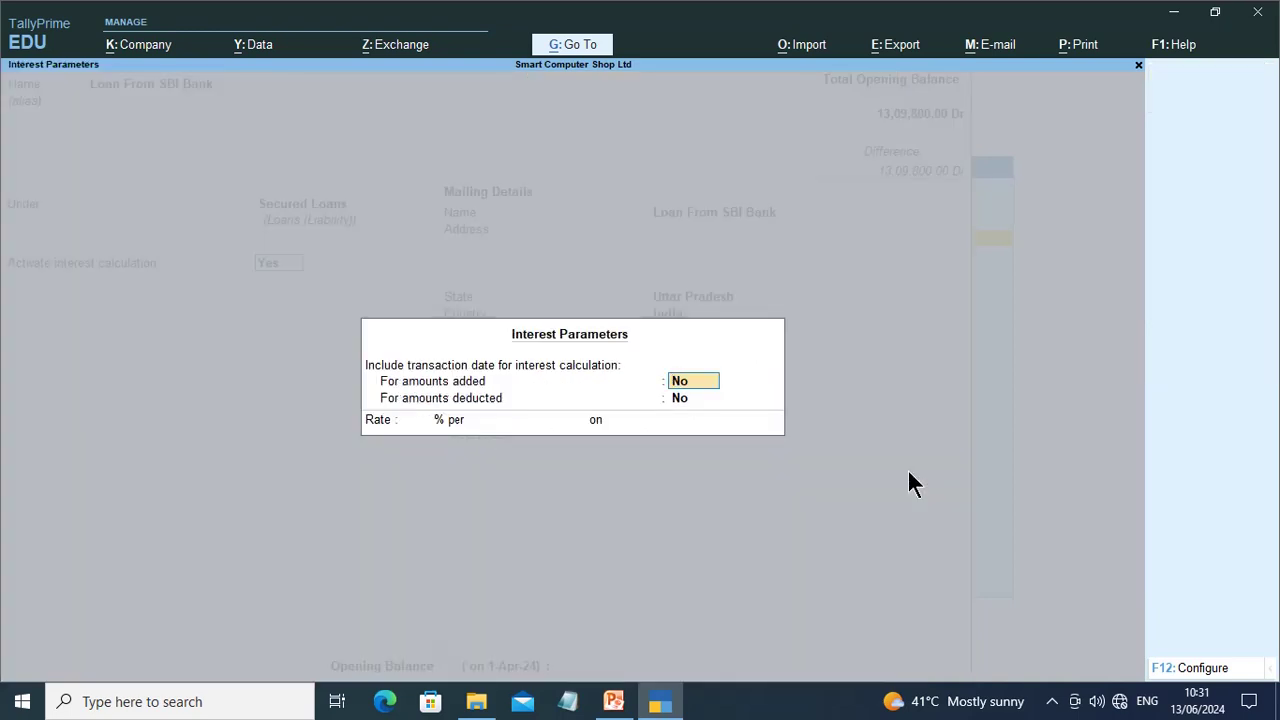
key(Return)
key(Return)
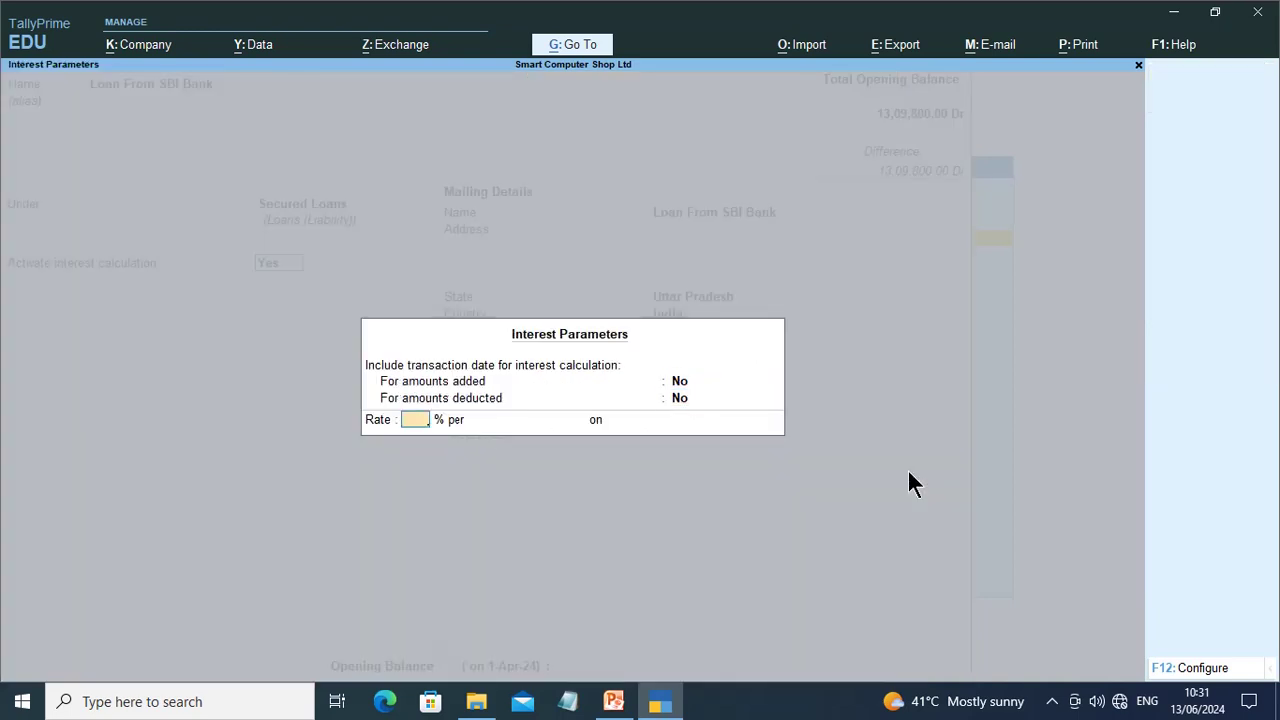
text(3)
key(Return)
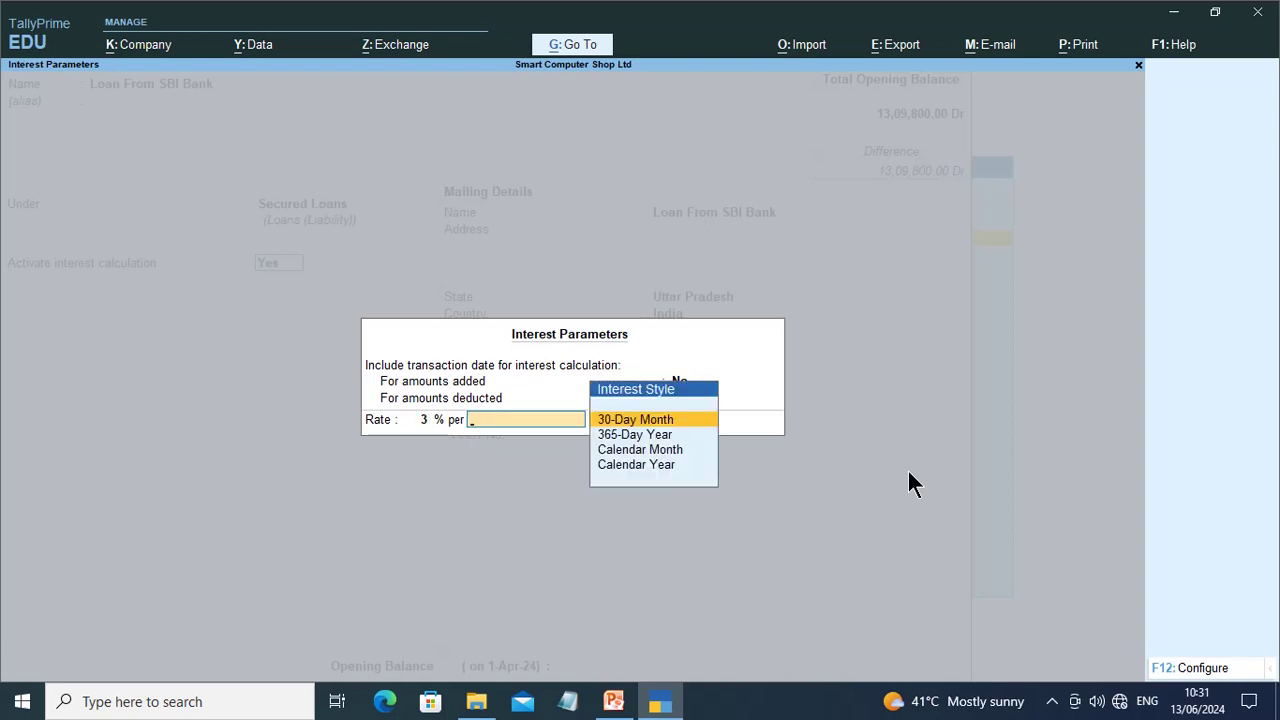
key(Down)
key(Down)
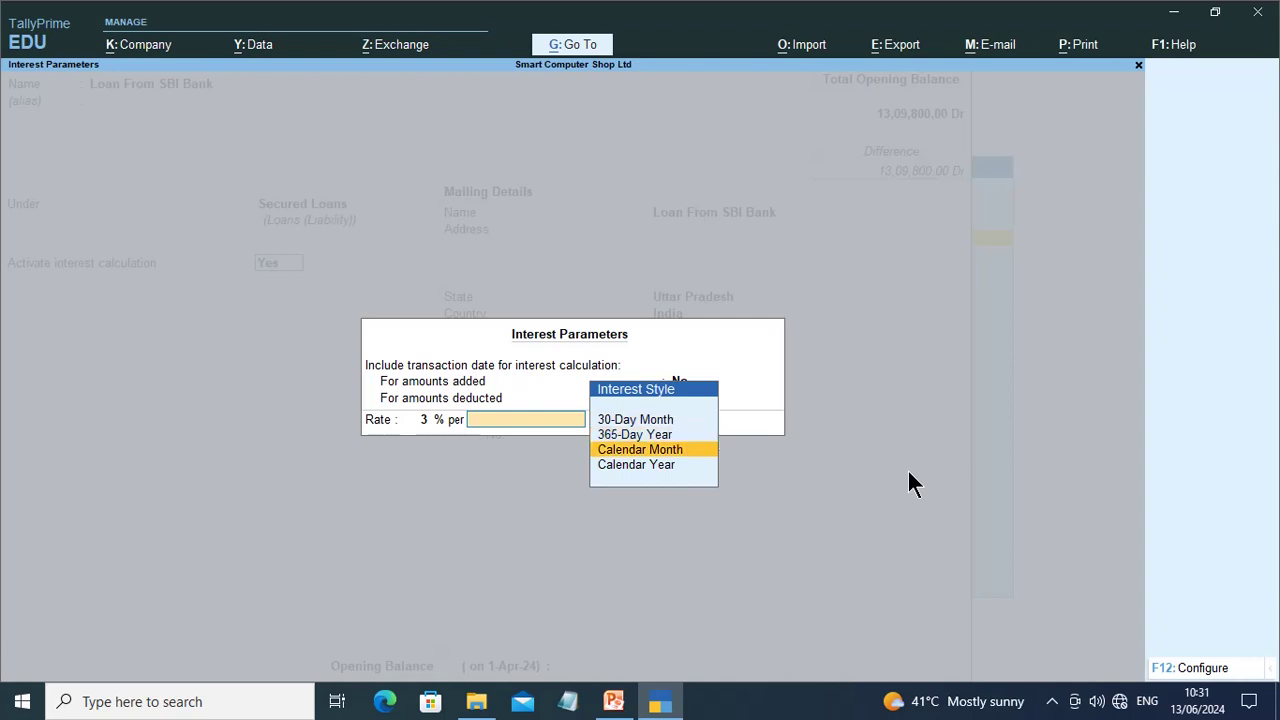
key(Return)
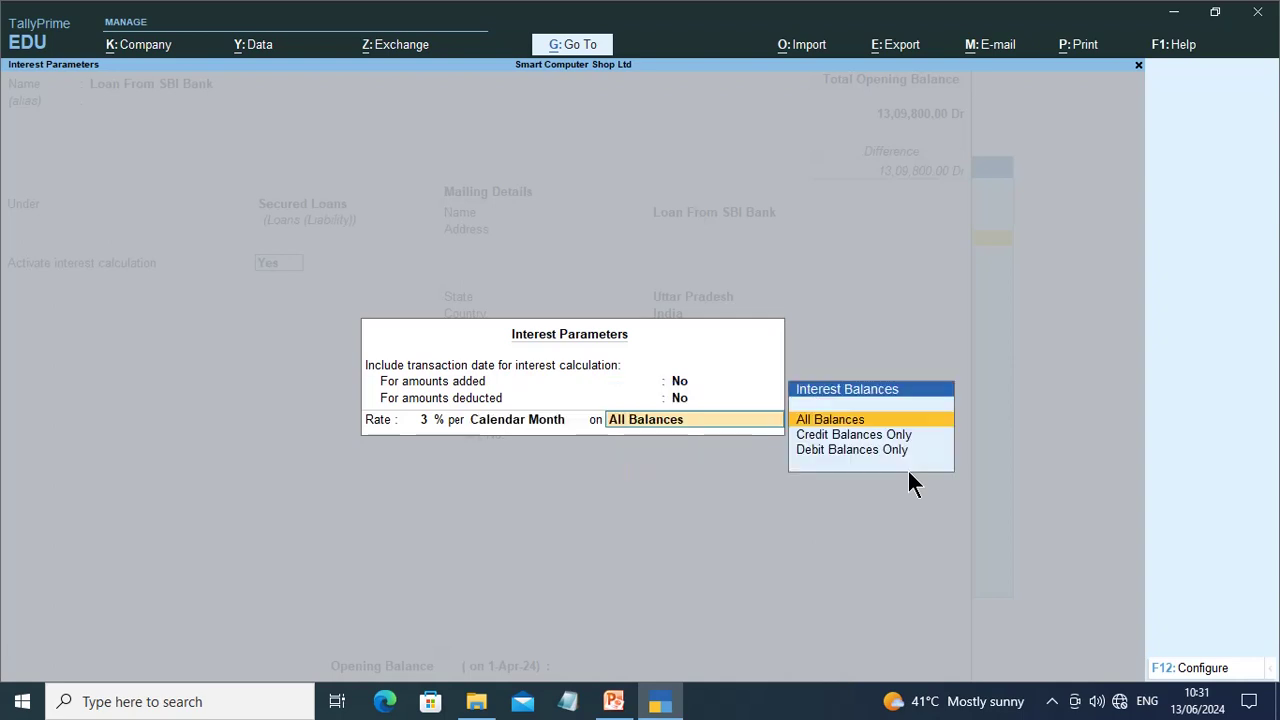
key(Return)
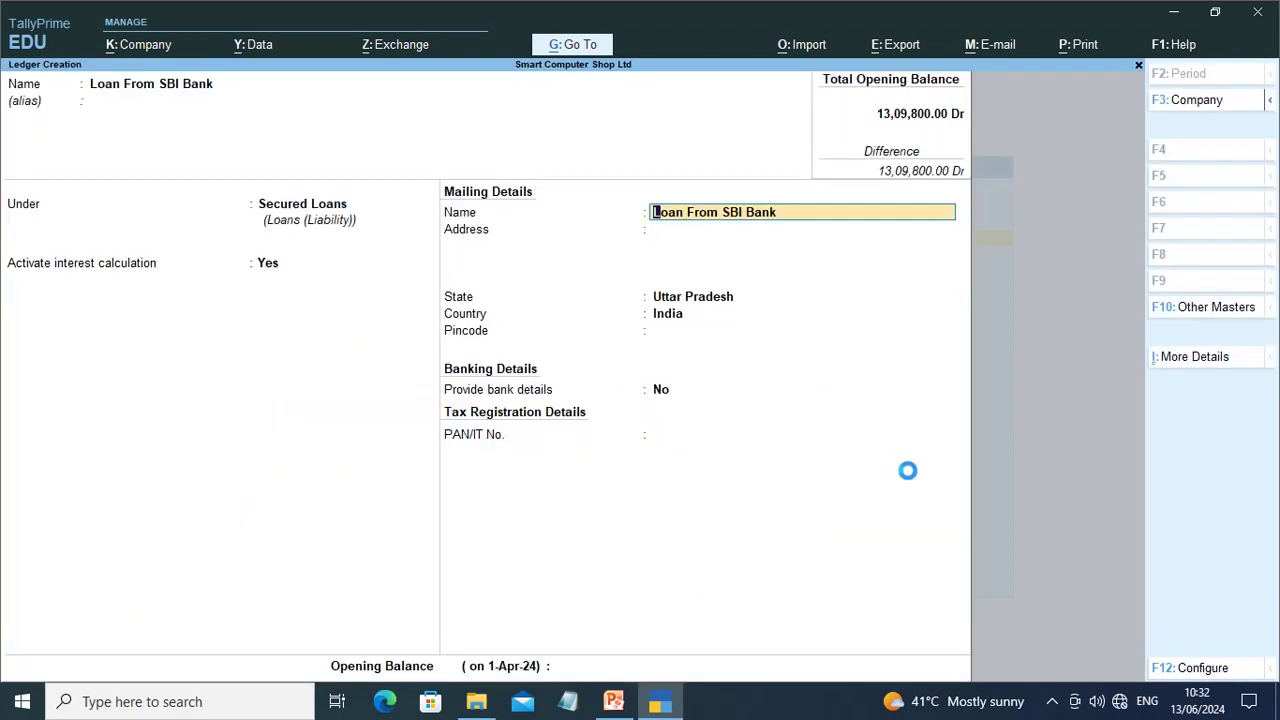
Accept the ledger with the default mailing, banking and tax details and no opening balance, and return to the Gateway of Tally
key(Return)
key(Return)
key(Return)
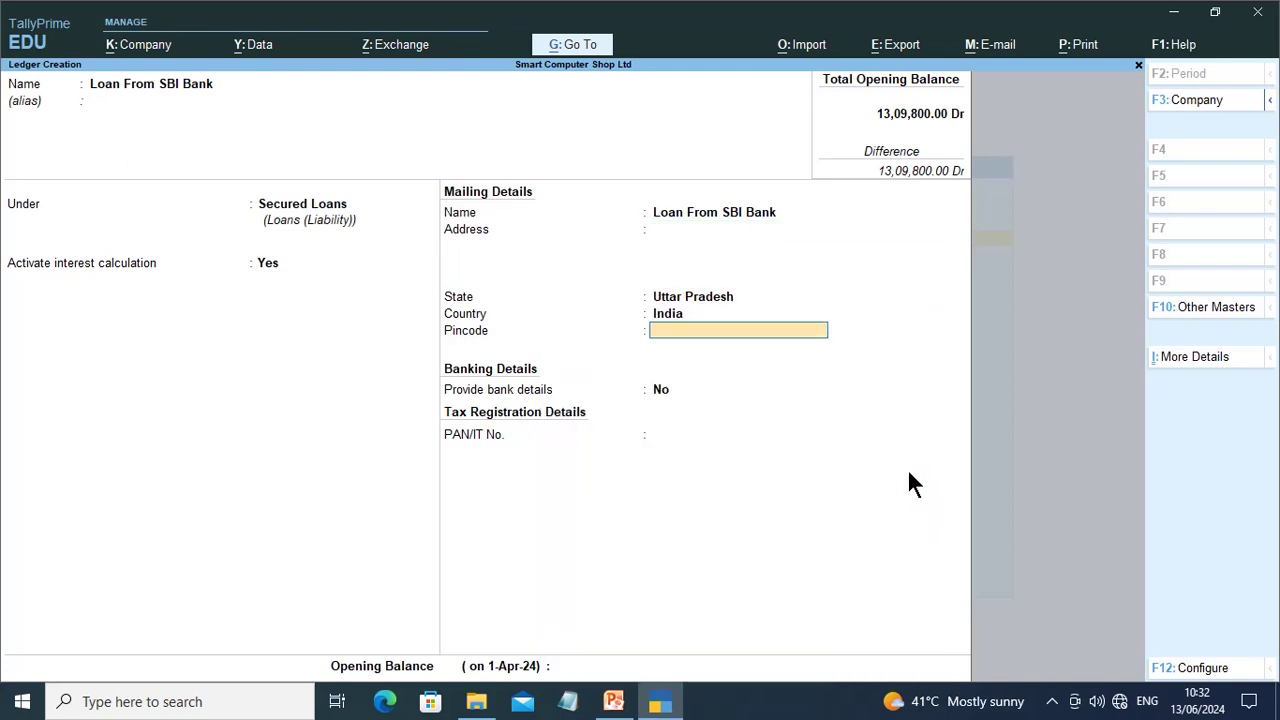
key(Return)
key(Return)
key(Return)
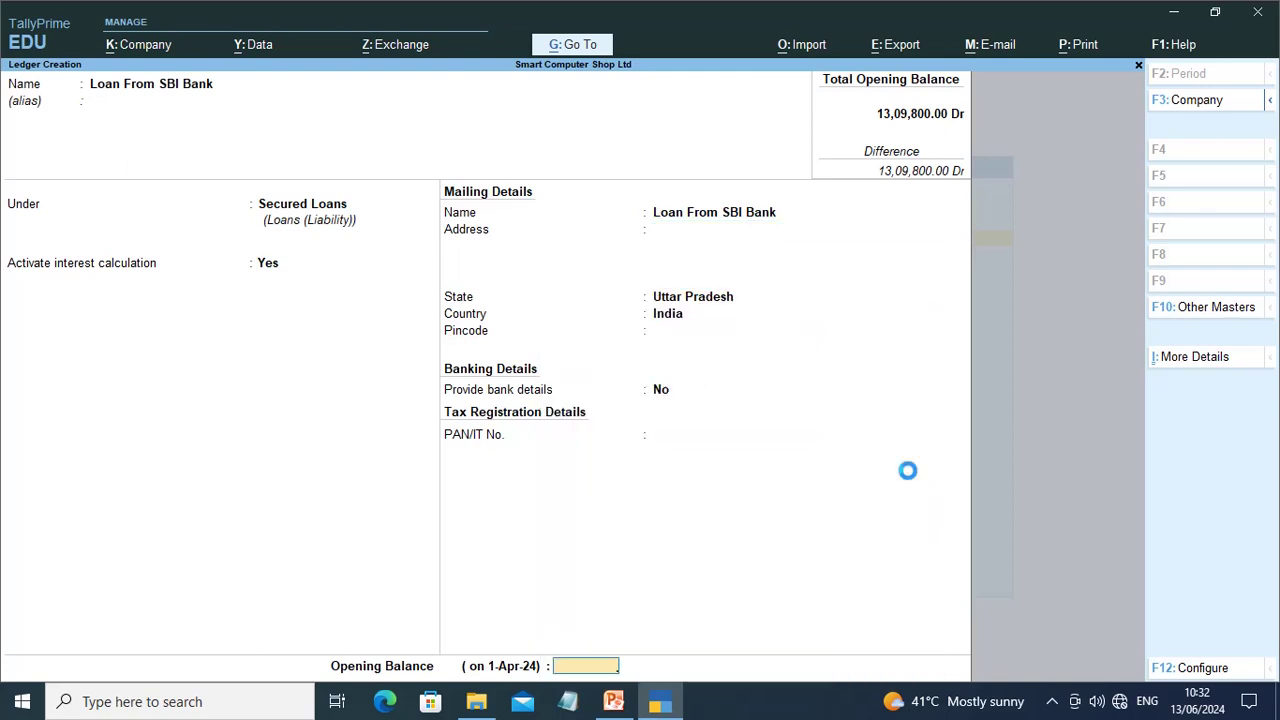
key(Return)
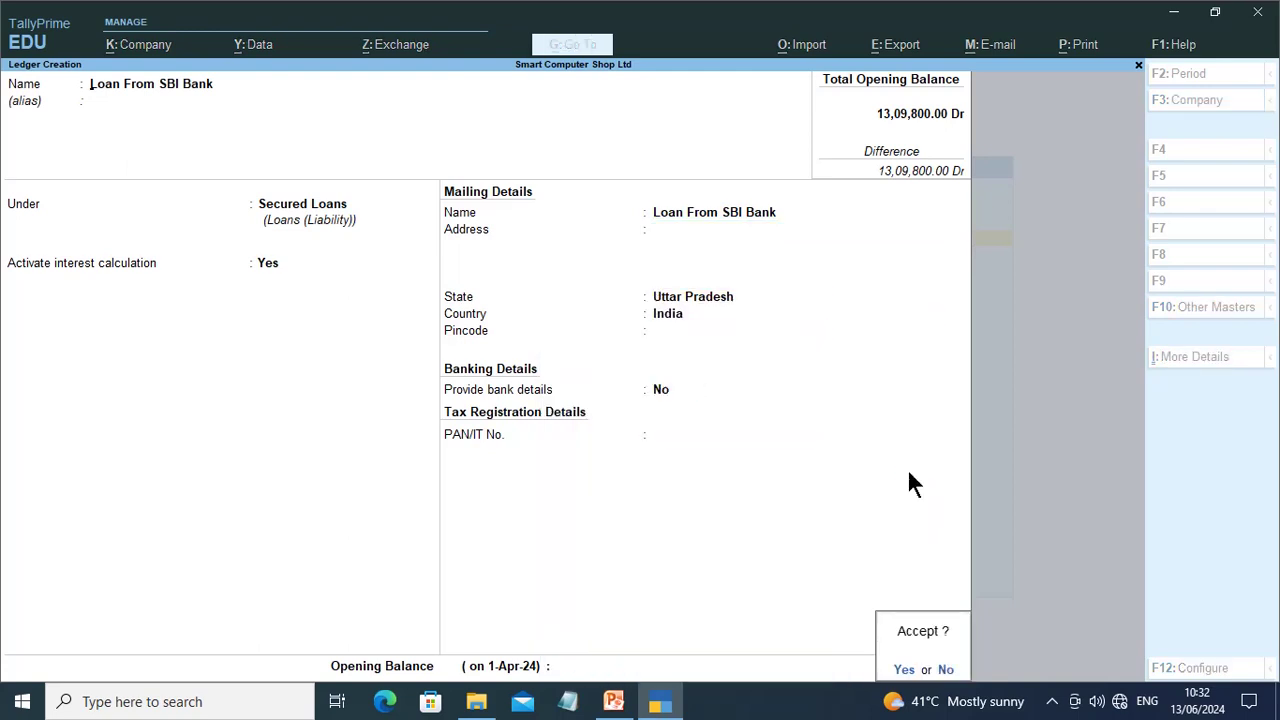
key(Return)
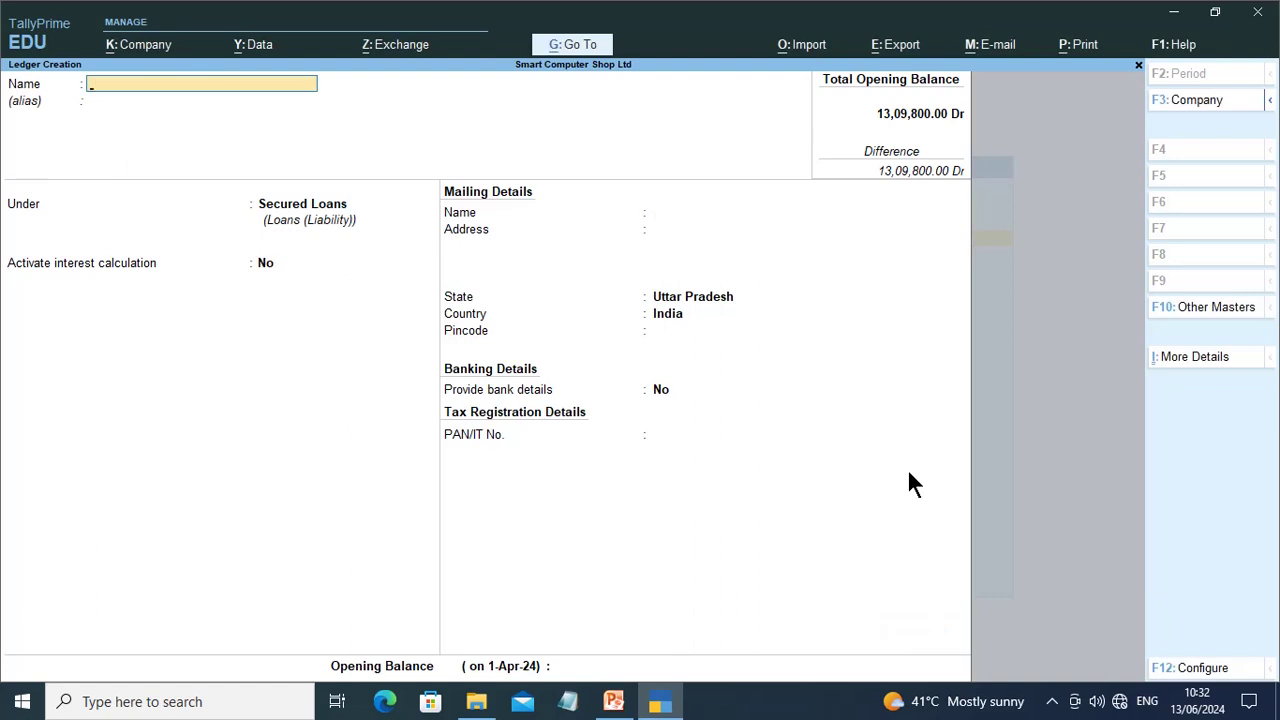
key(Escape)
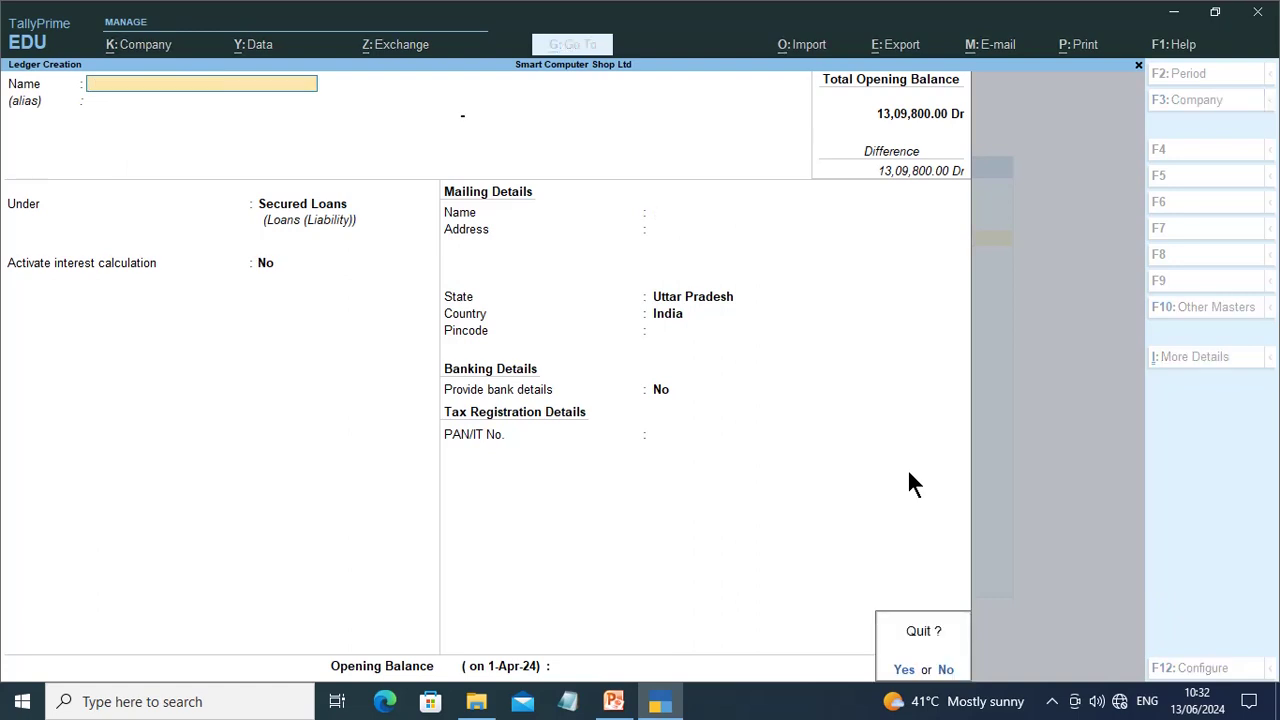
key(Return)
key(Escape)
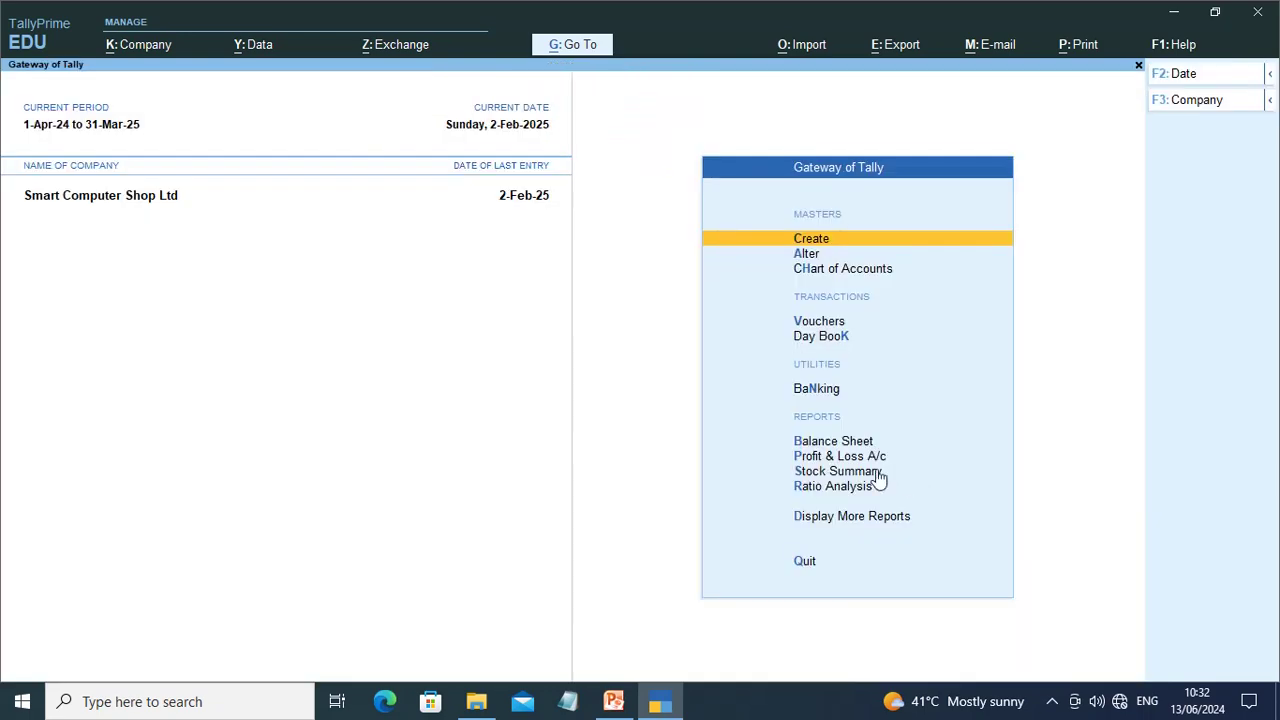
Switch to the PowerPoint presentation, read the receipt voucher instructions on slide 42, and return to TallyPrime
click(614, 701)
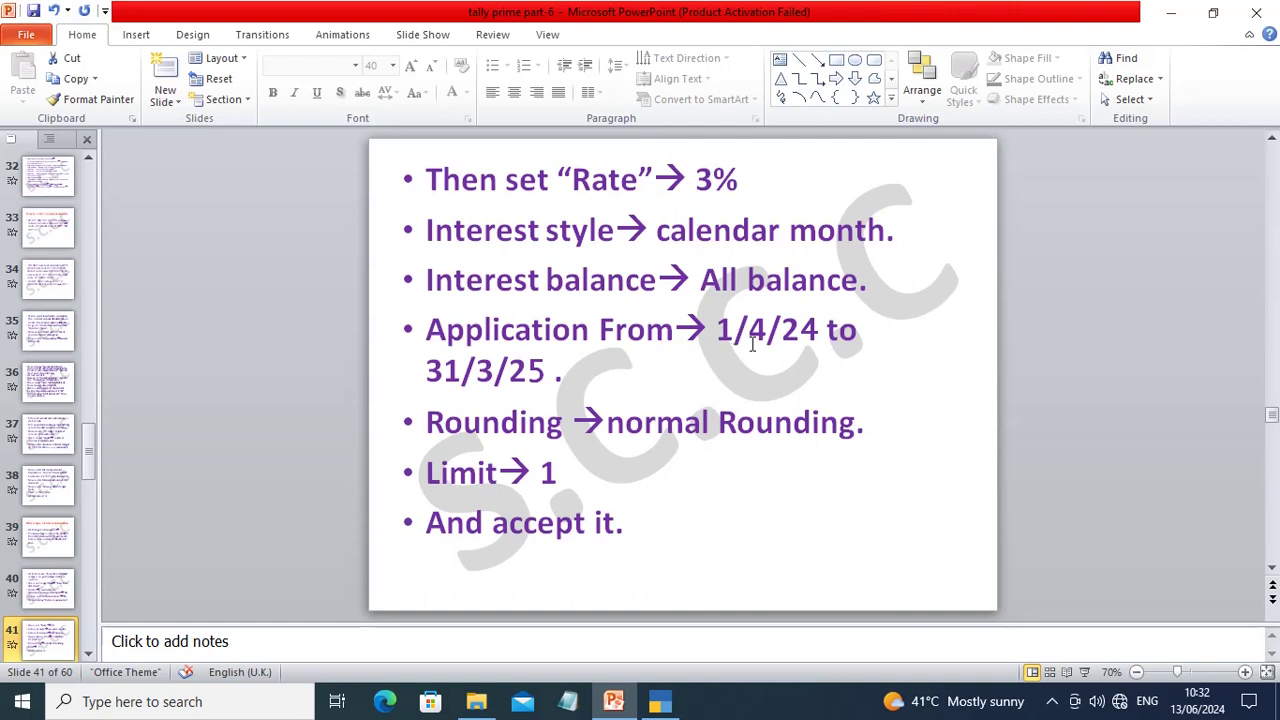
click(658, 704)
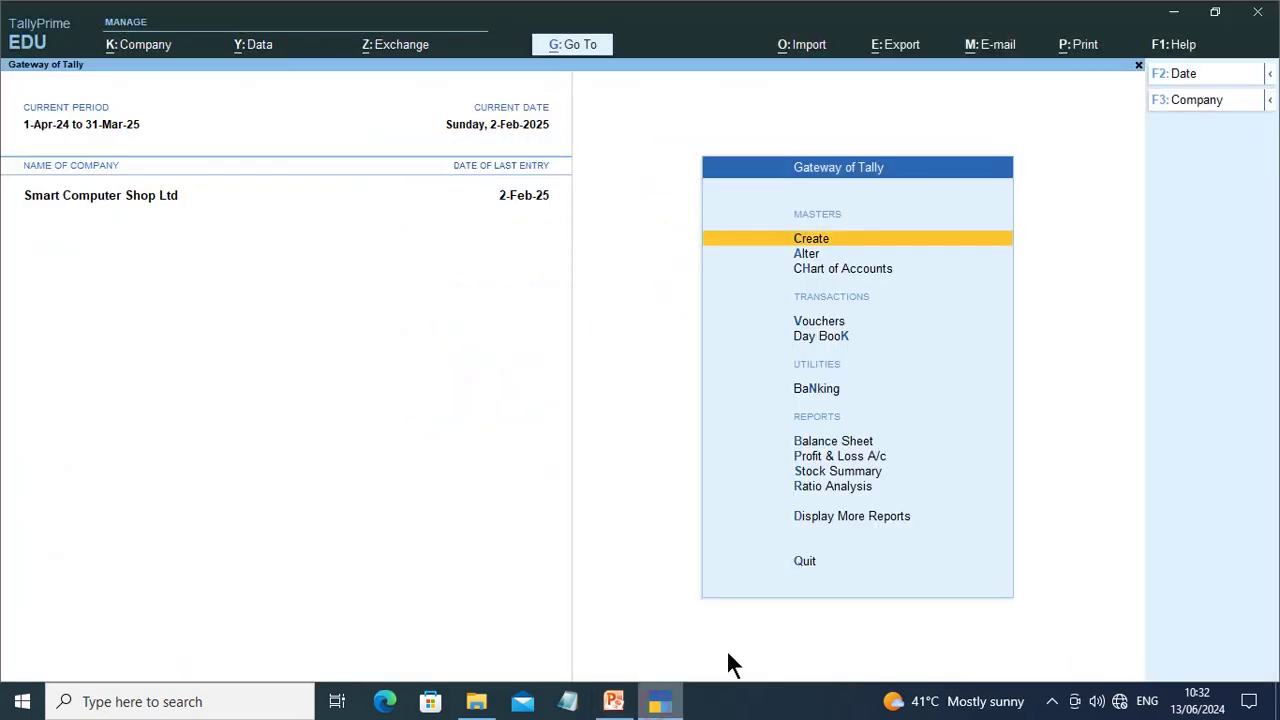
click(614, 704)
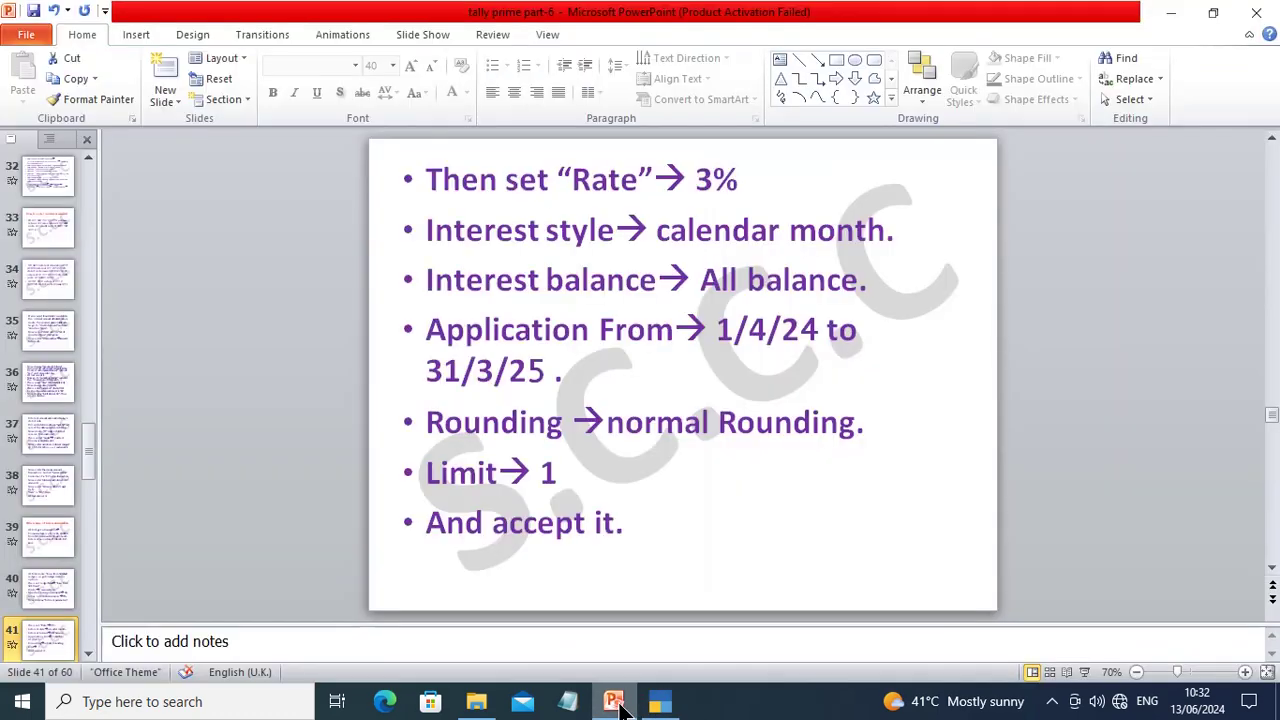
click(88, 653)
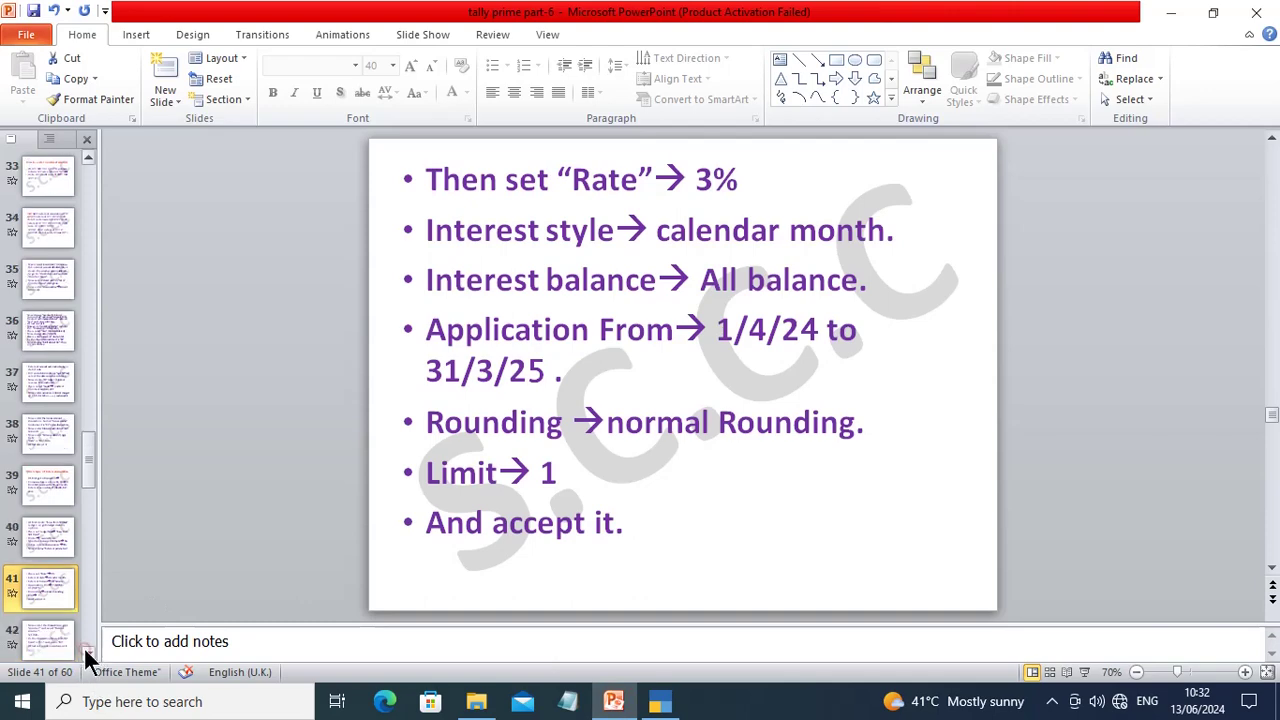
click(48, 640)
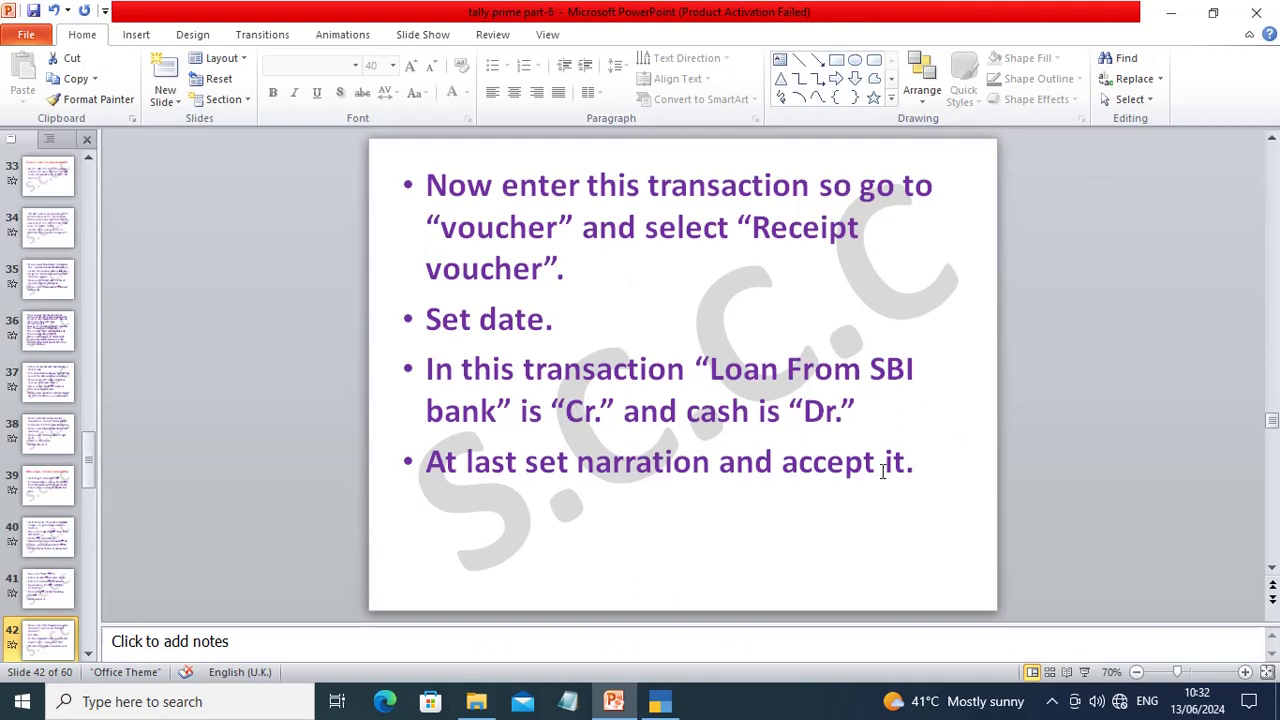
click(668, 706)
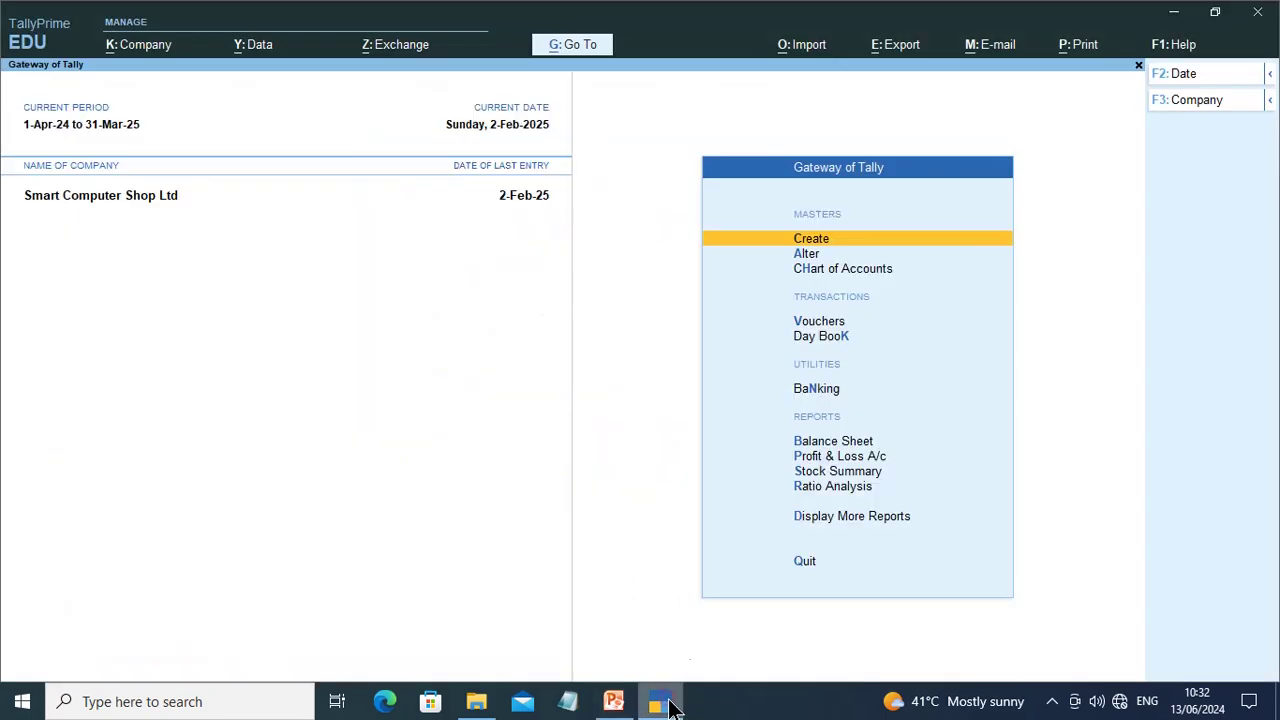
Start a new Receipt voucher and set its date to 1-4-24
click(823, 321)
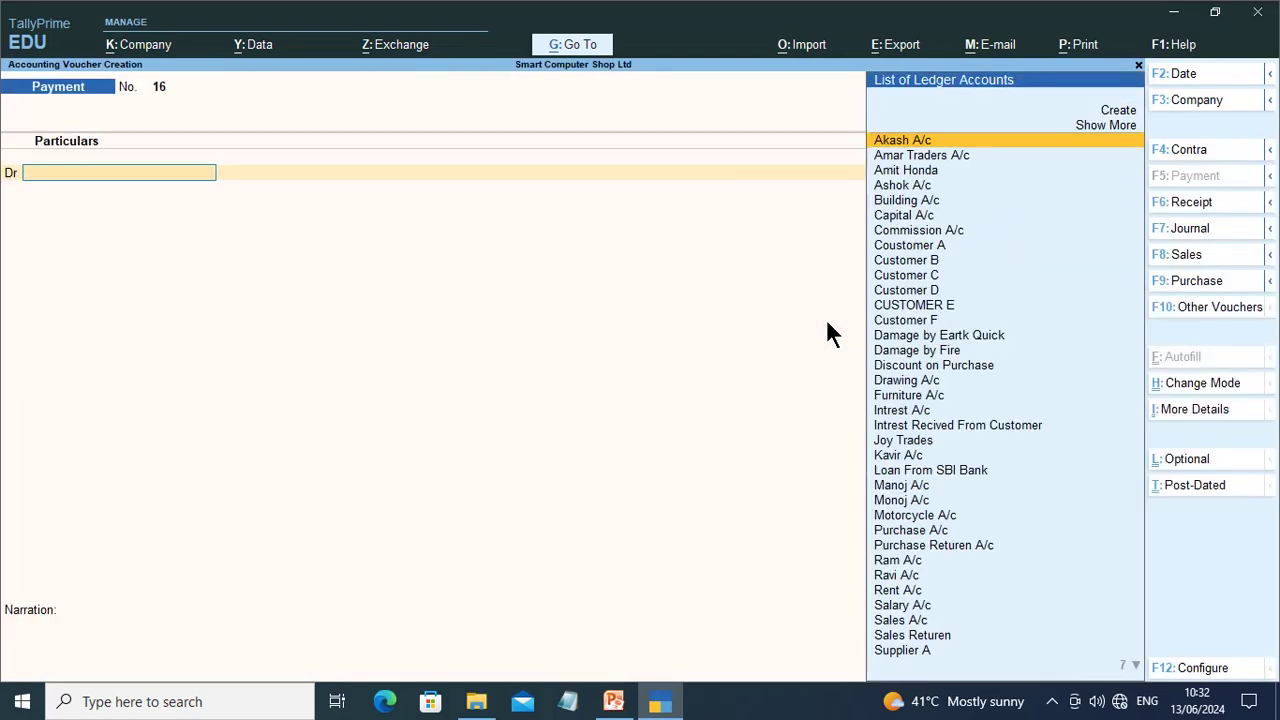
key(F6)
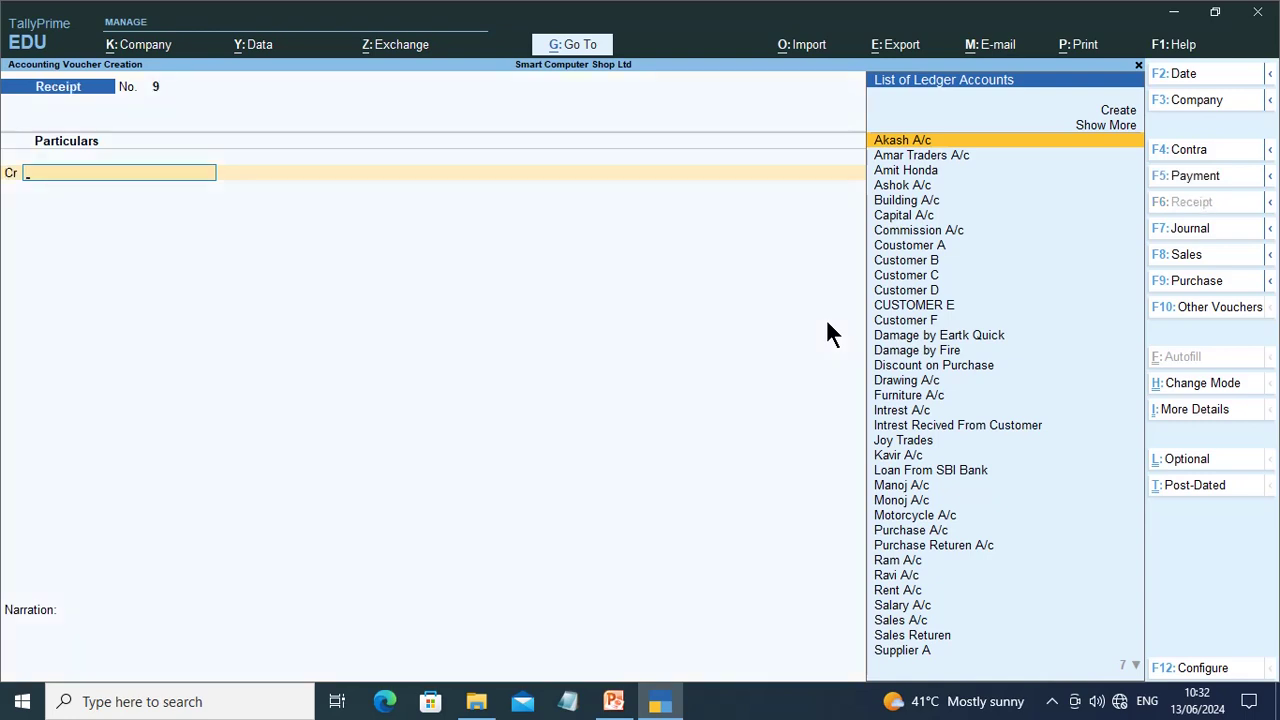
key(F2)
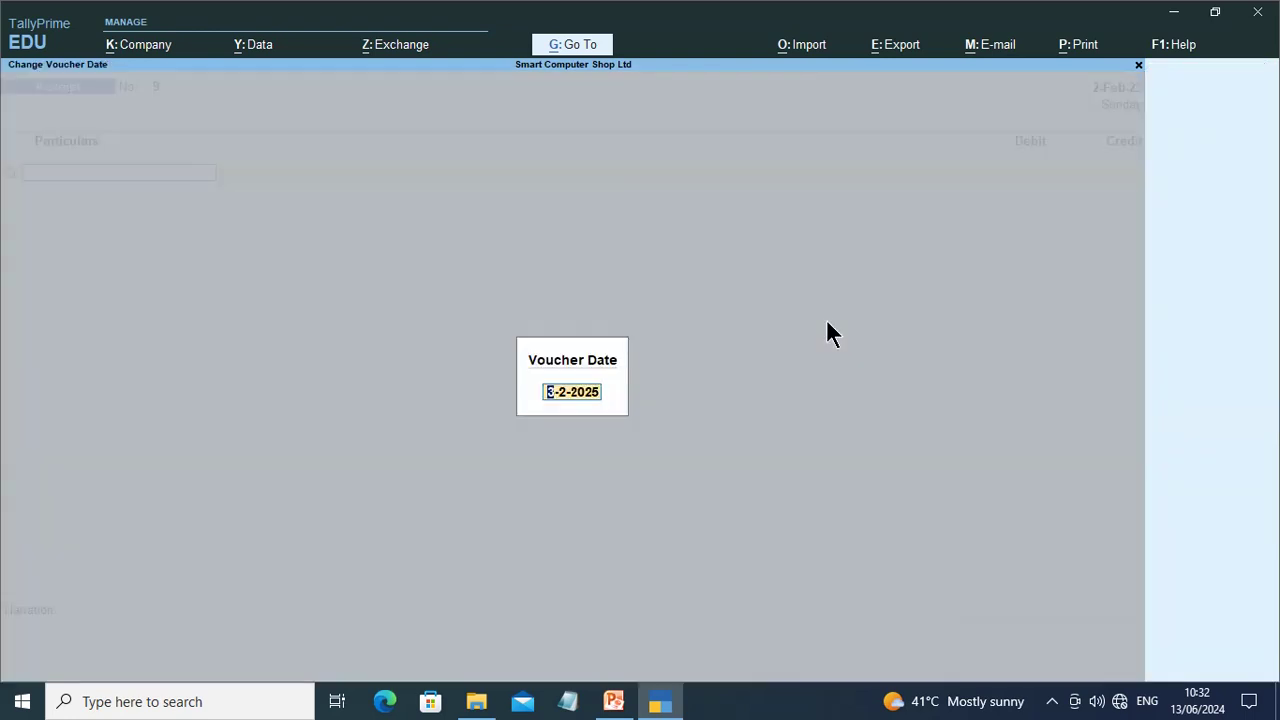
text(1 4 24)
key(Return)
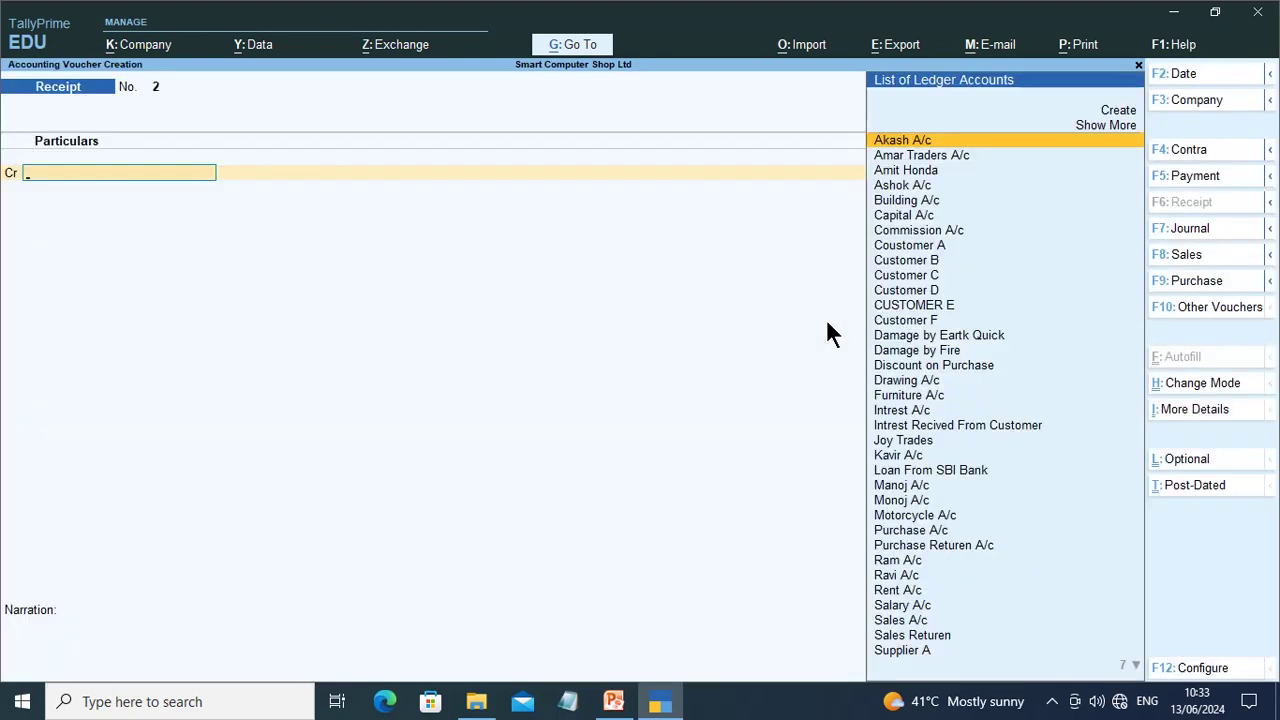
Credit the Loan From SBI Bank ledger with 100000 in the receipt voucher
text(L)
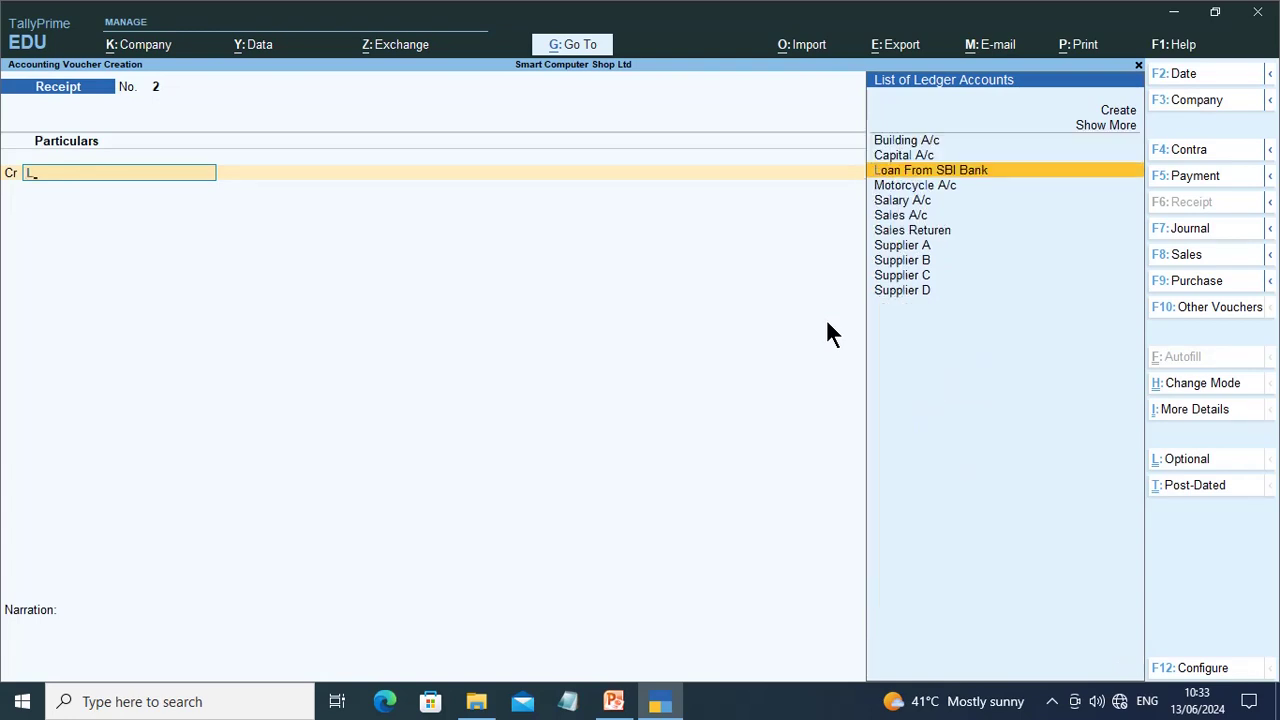
key(Return)
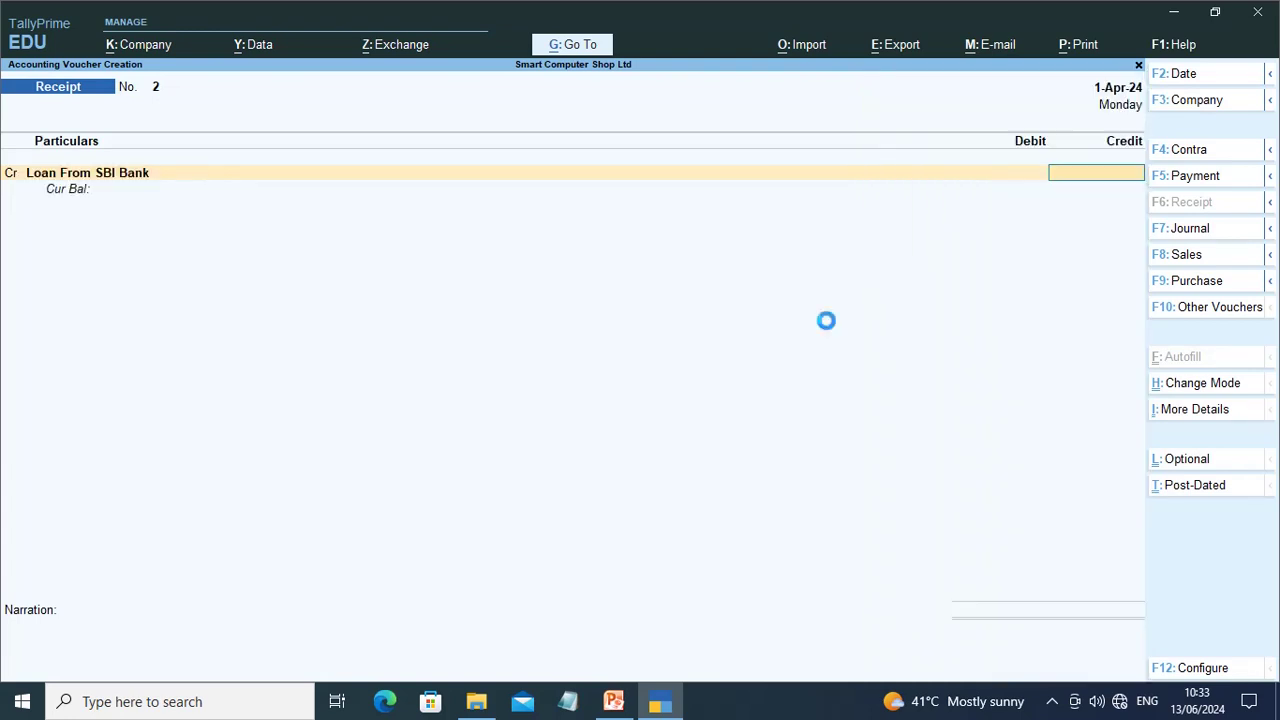
text(100000)
key(Return)
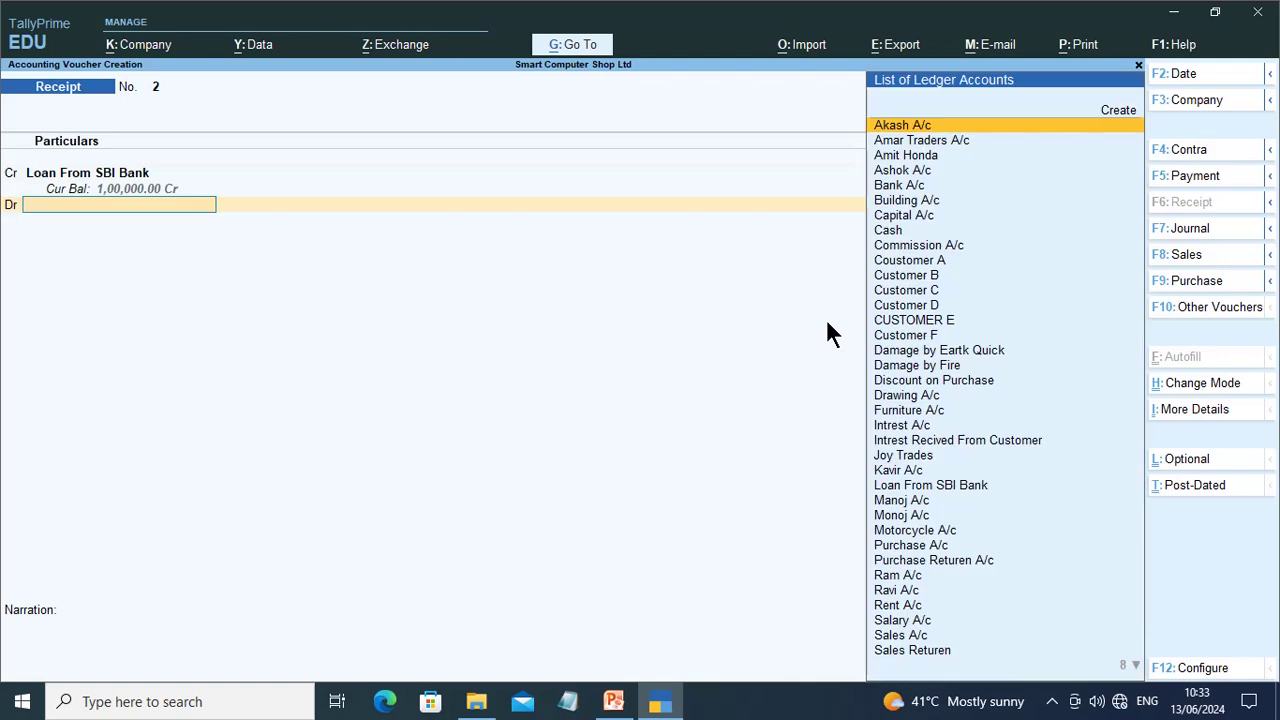
Select Cash as the debit ledger for the 1,00,000.00 loan receipt
key(Down)
key(Down)
key(Down)
key(Down)
key(Down)
key(Down)
key(Down)
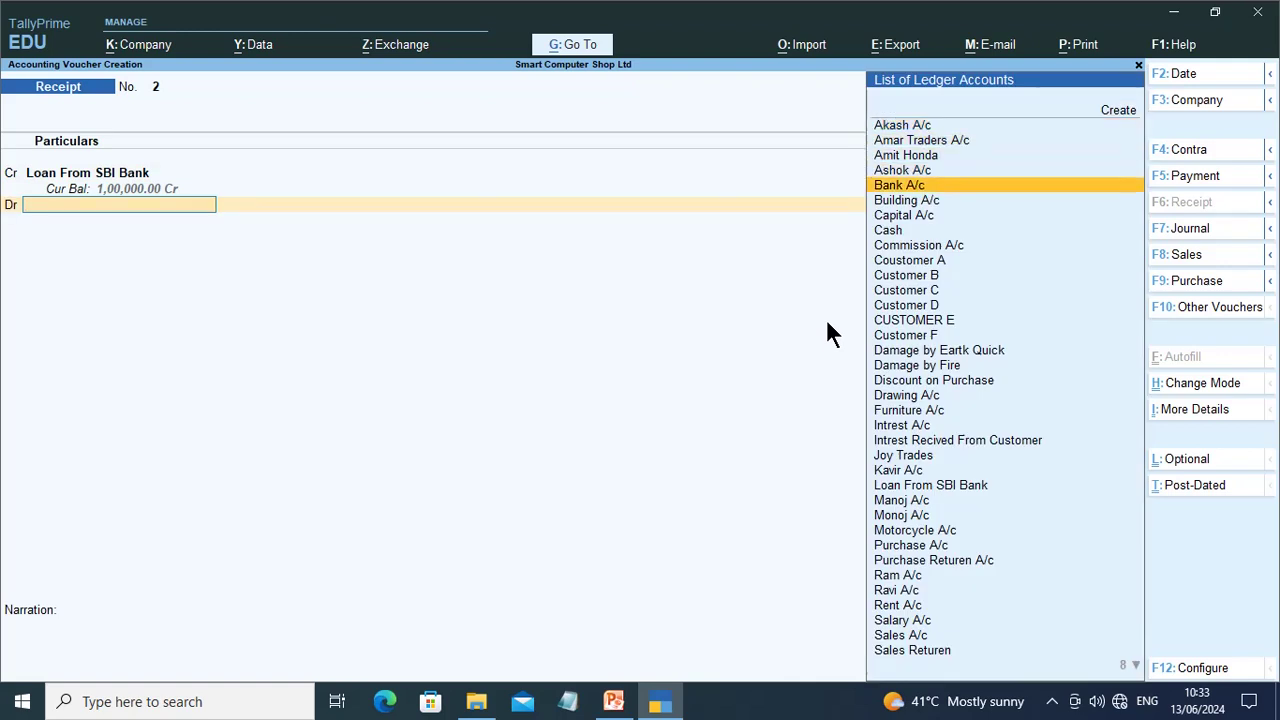
key(Return)
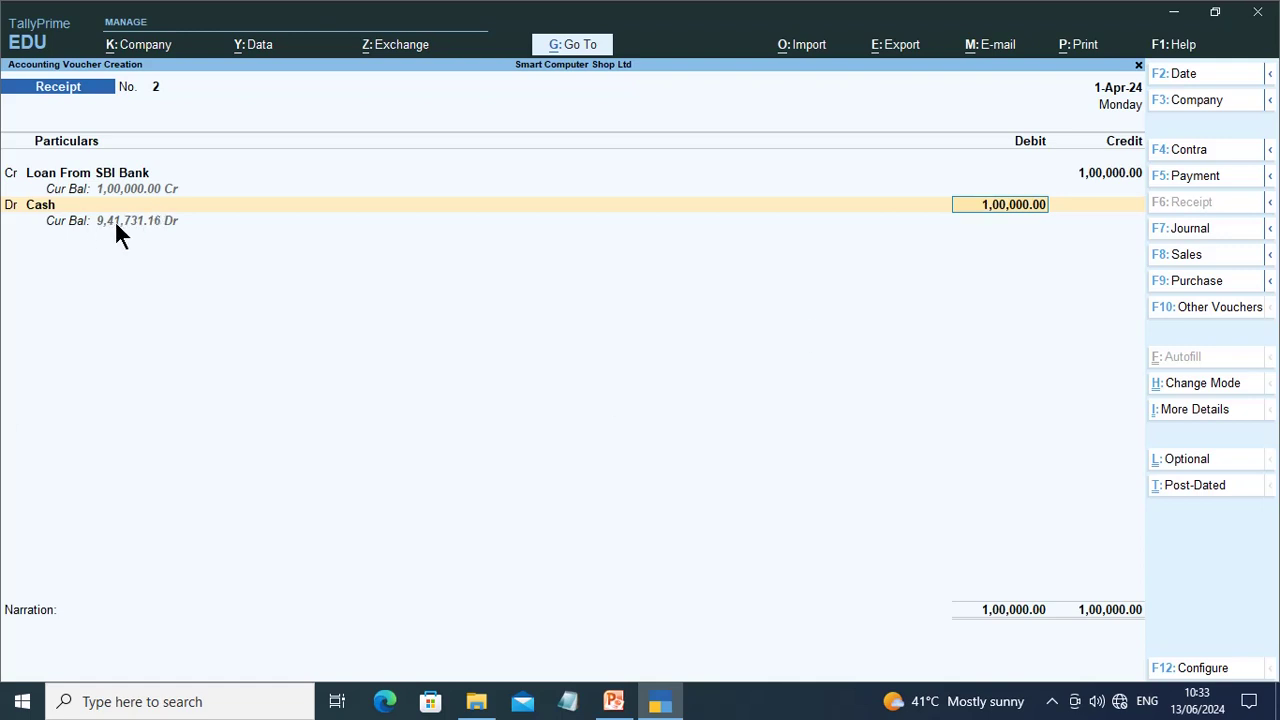
Accept the 1,00,000.00 cash debit, leave the narration blank and save the receipt voucher
key(Return)
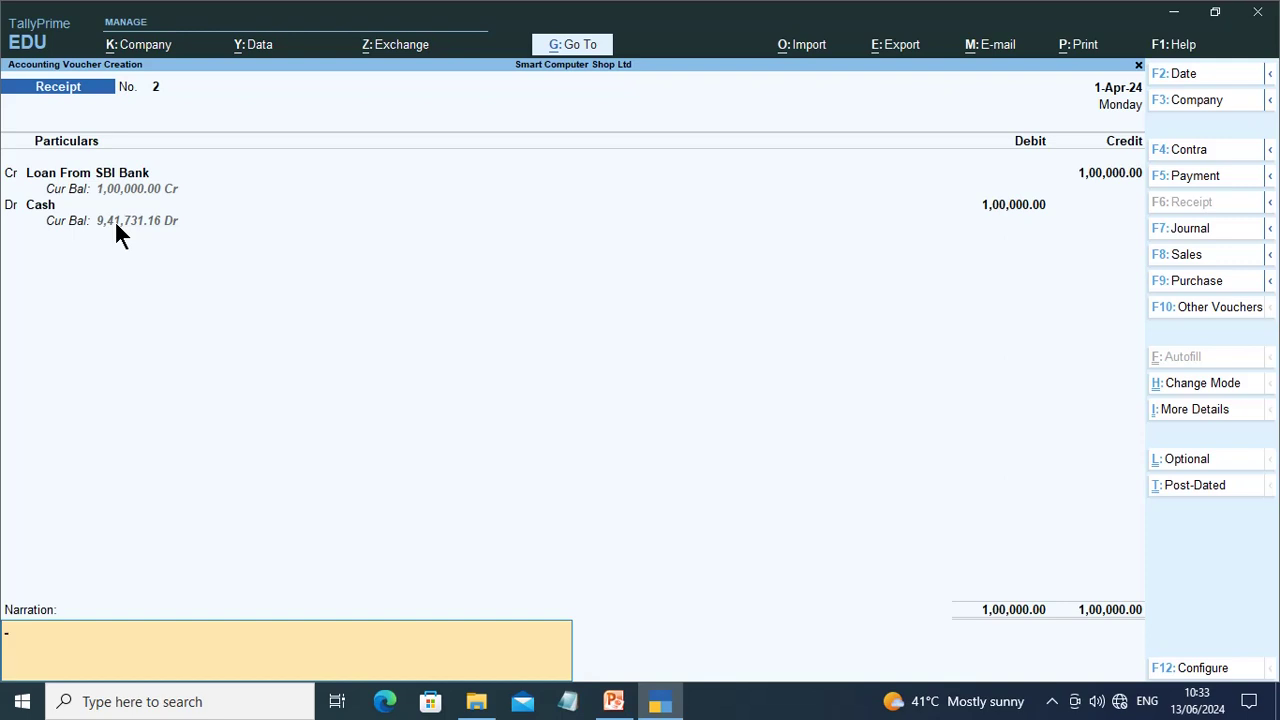
key(Return)
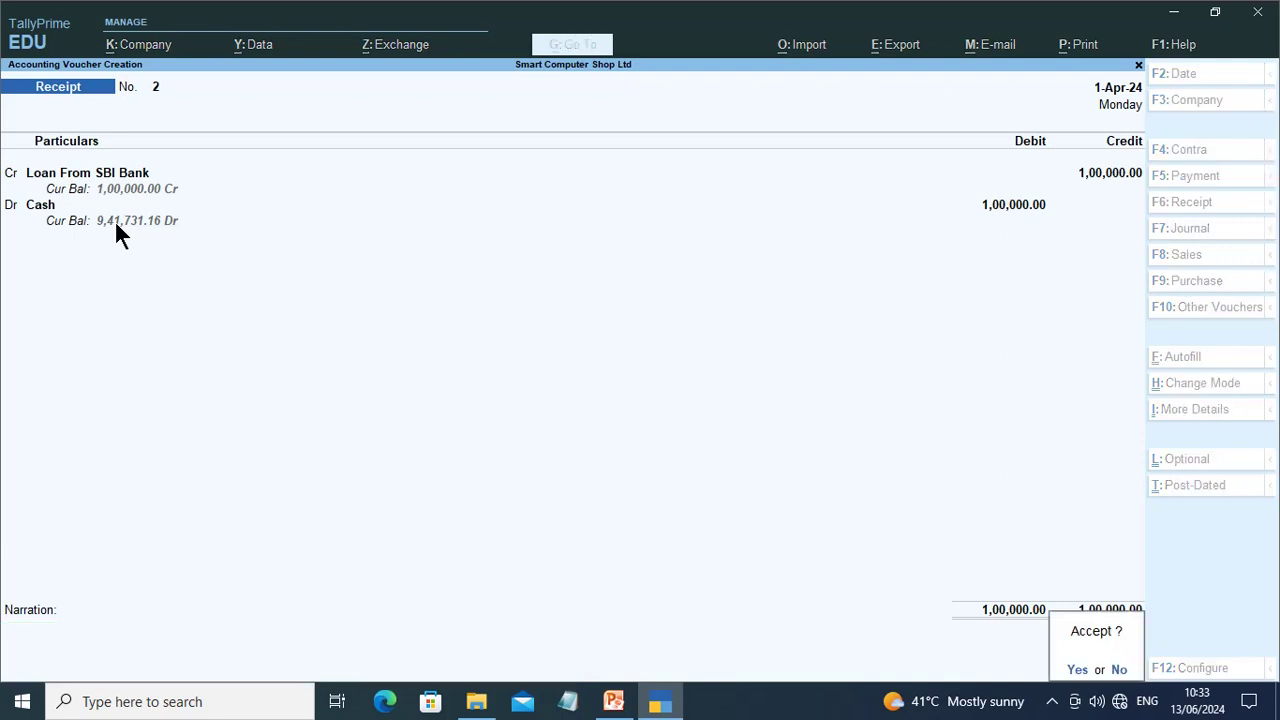
key(Return)
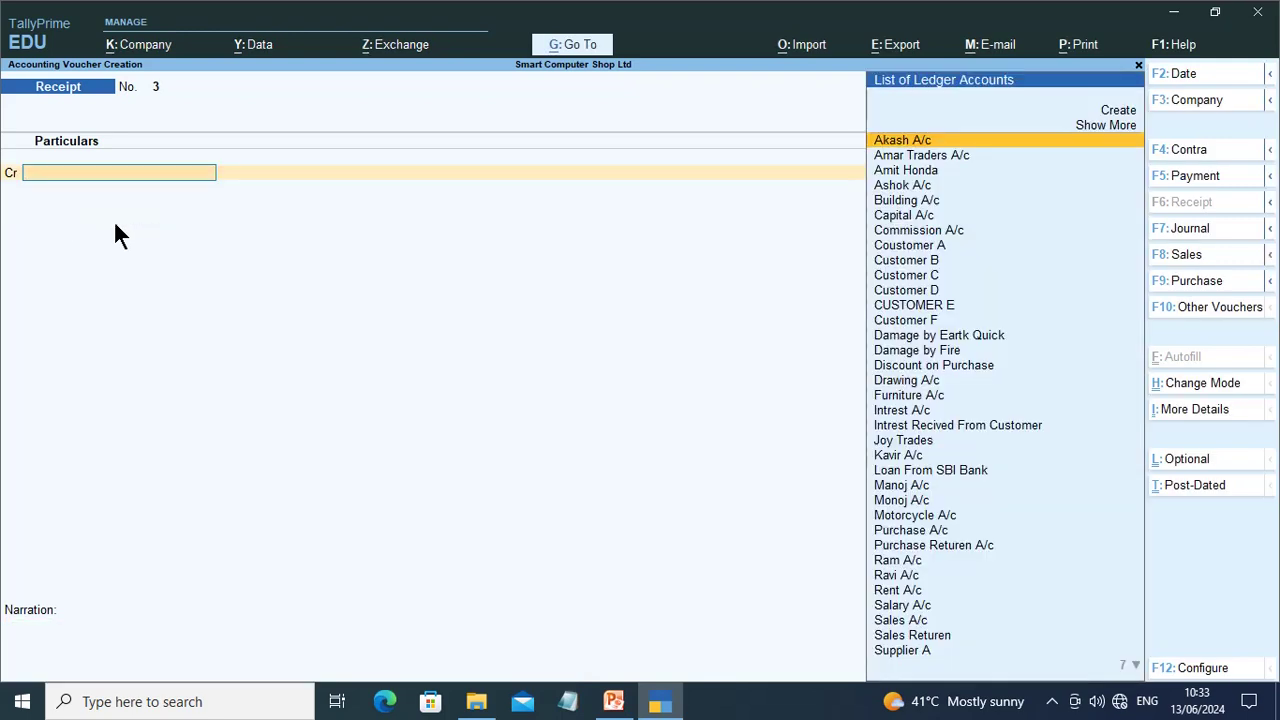
Switch to the PowerPoint presentation and open slide 43 for the next instructions
click(1173, 18)
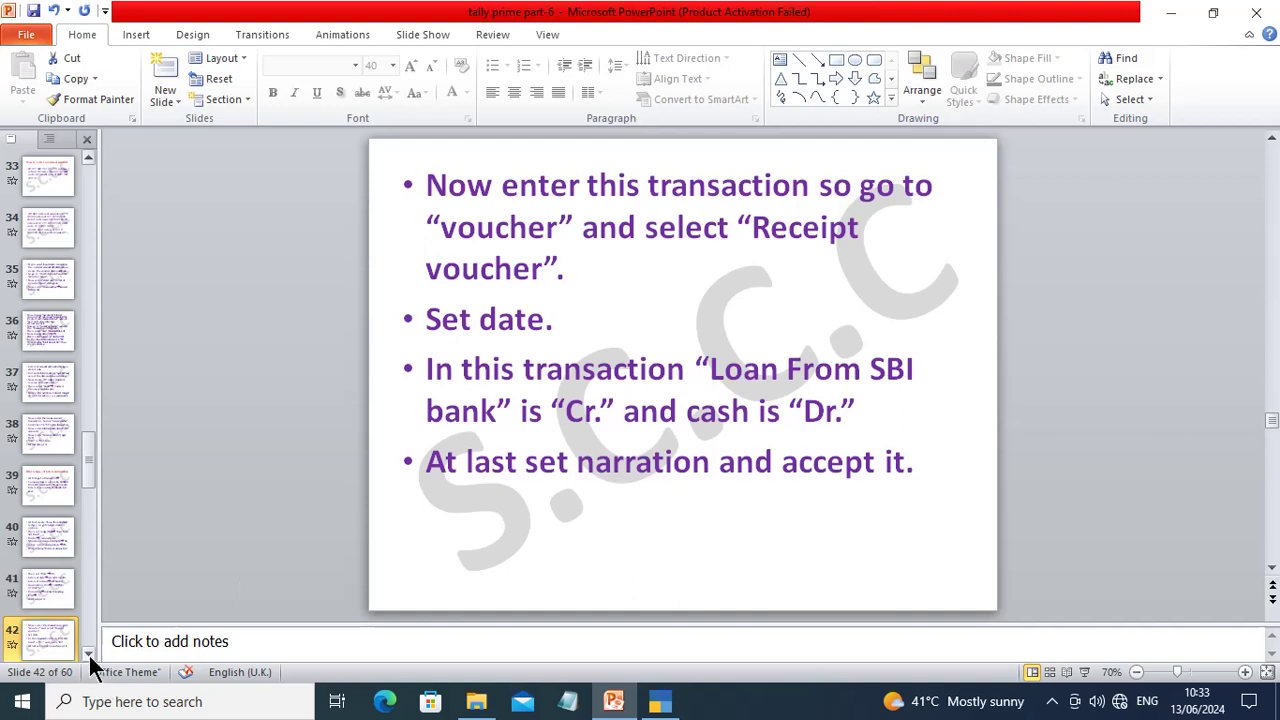
scroll(87, 656, down, 2)
click(50, 588)
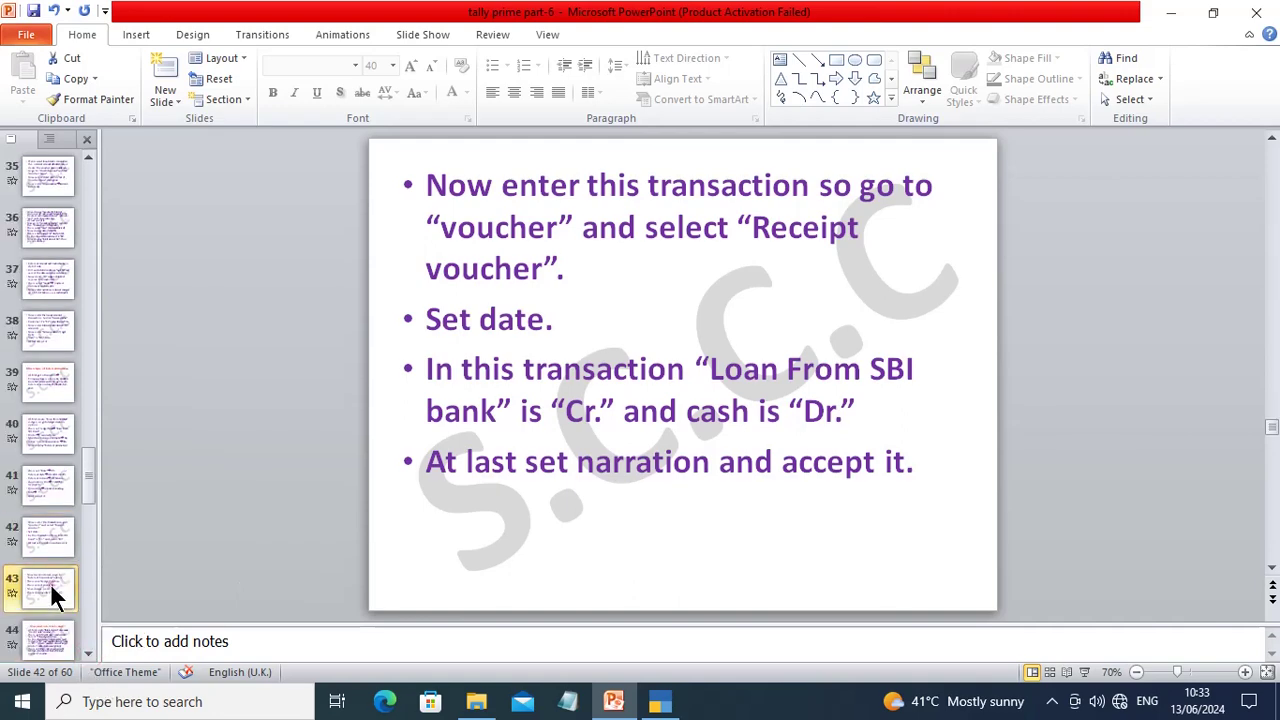
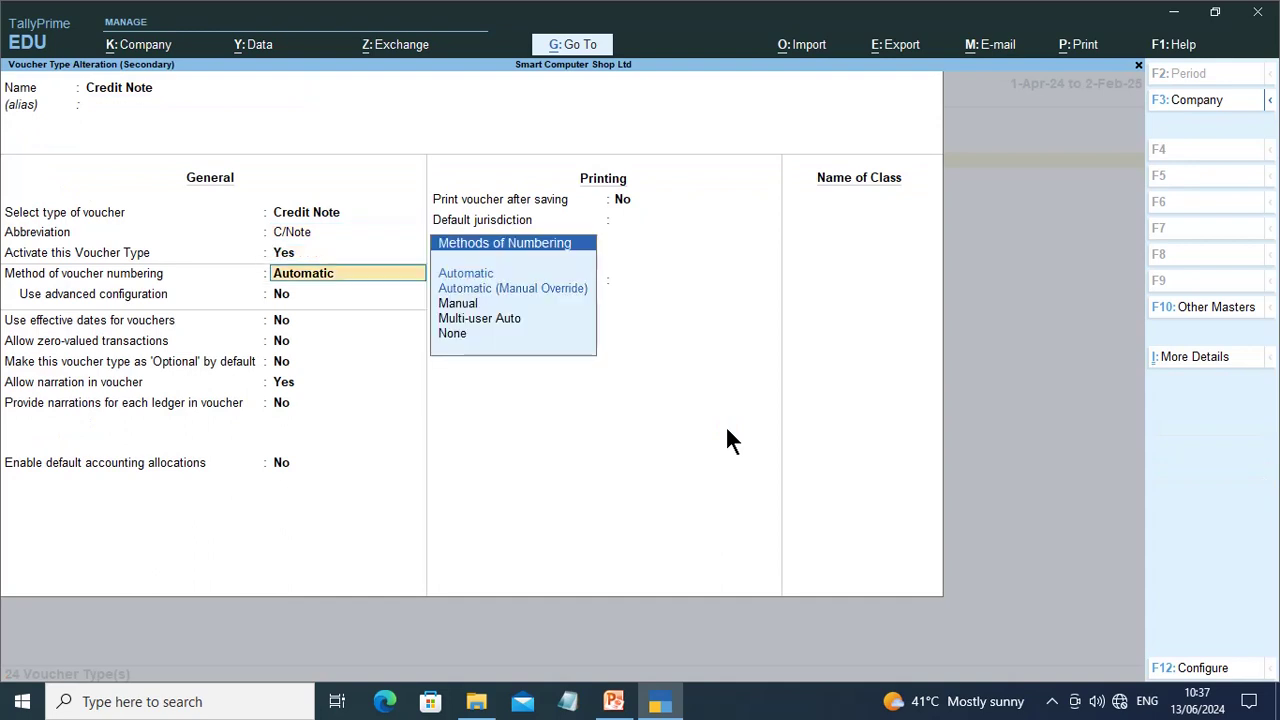
Keep the general settings of the Credit Note voucher type and add a voucher class named Intrest Given
key(Return)
key(Return)
key(Return)
key(Return)
key(Return)
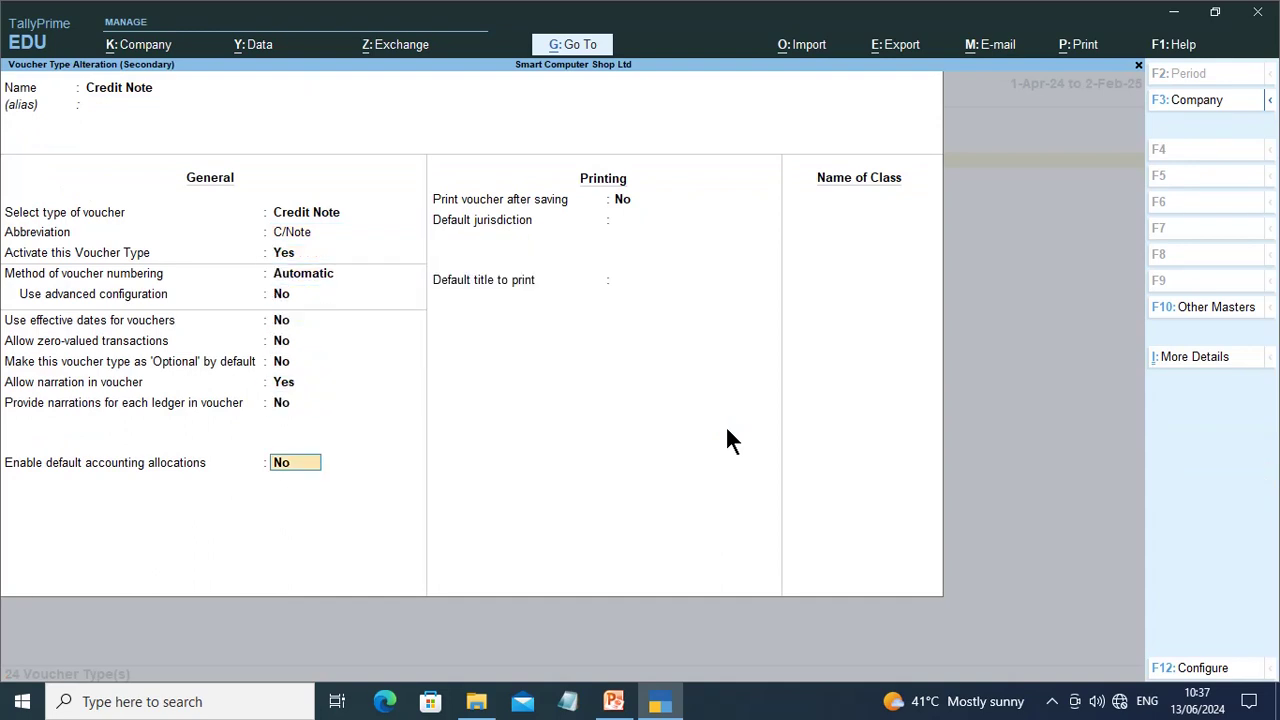
key(Return)
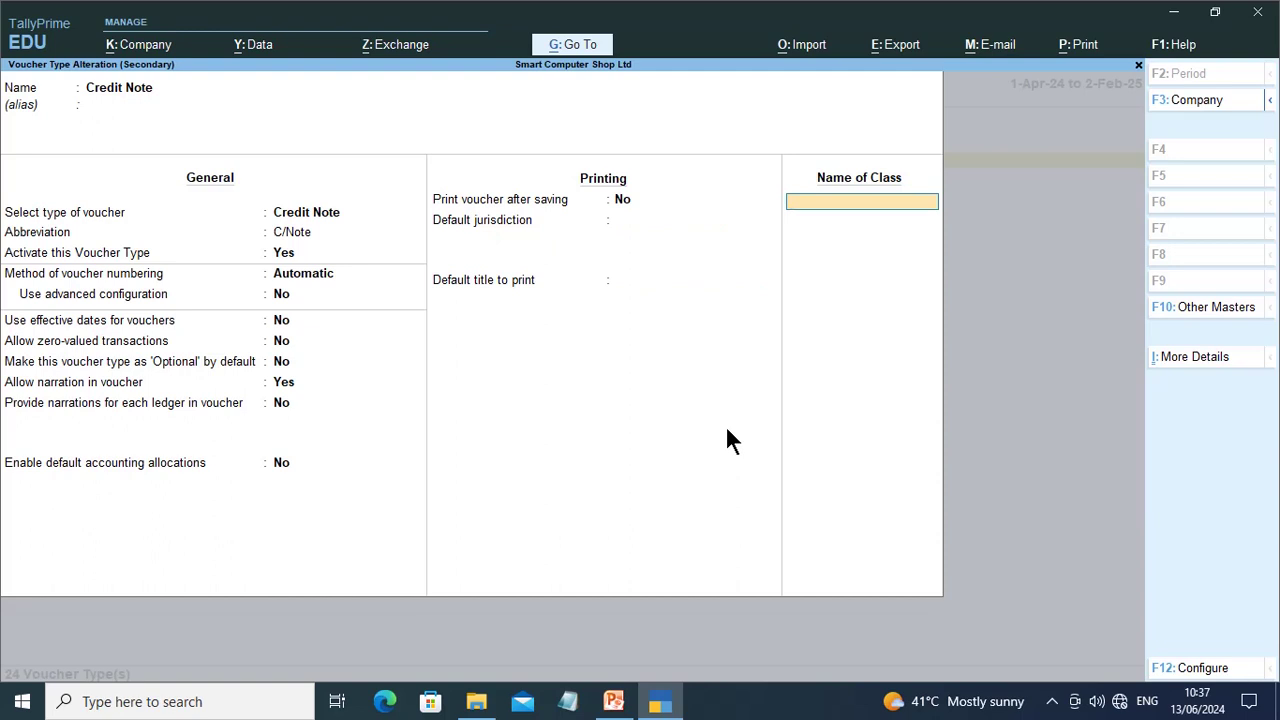
text(Intrest Given)
key(Return)
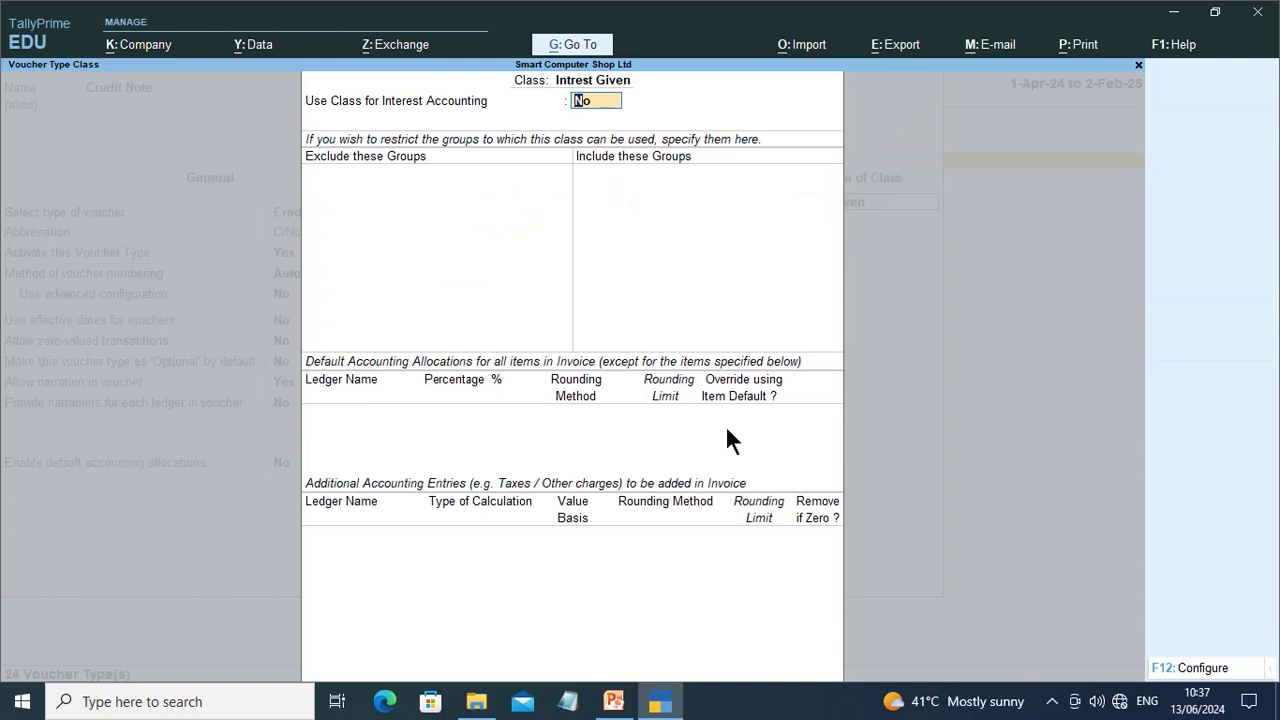
Enable interest accounting and compound interest treatment for the Intrest Given class, then save the Credit Note voucher type
text(y)
key(Return)
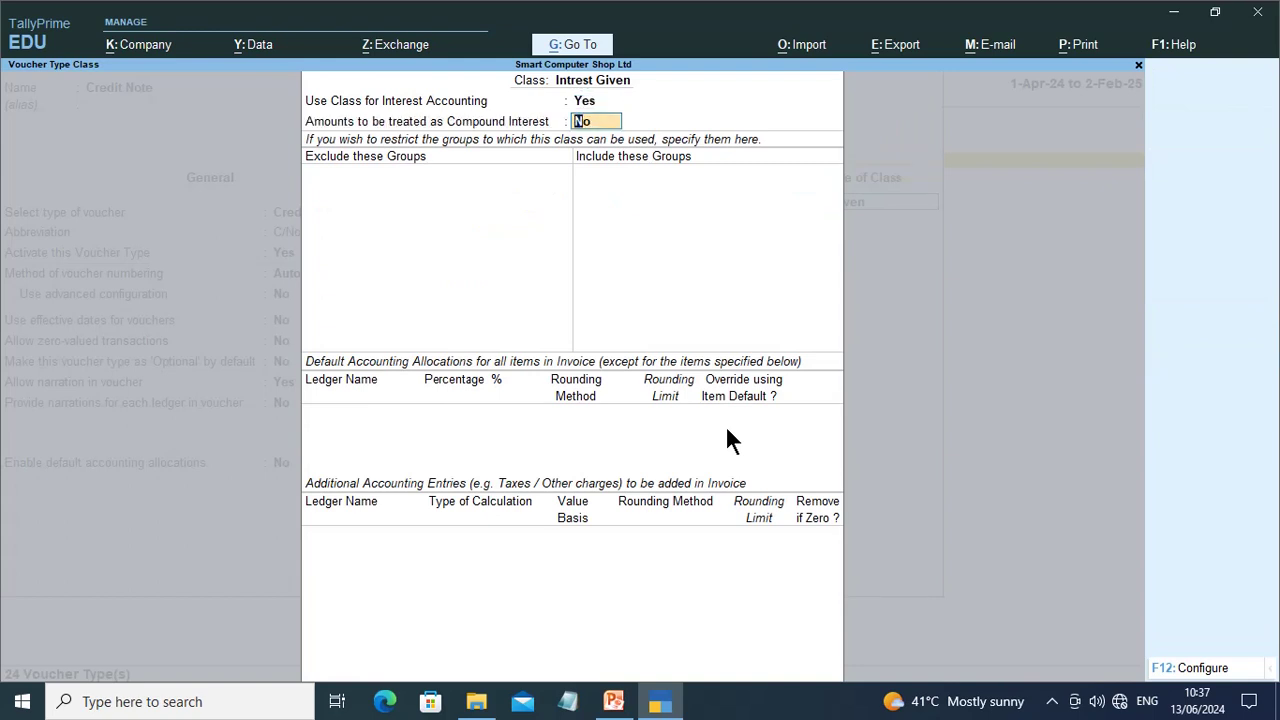
text(y)
key(ctrl+a)
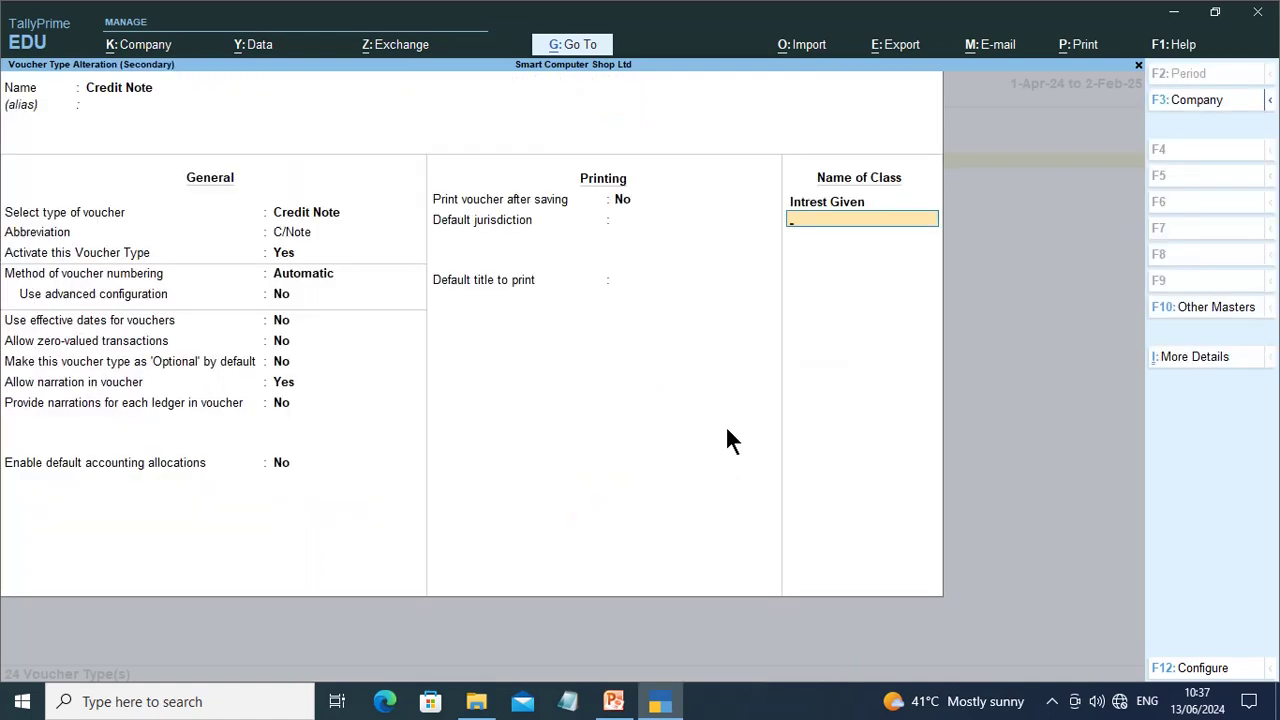
key(Return)
key(y)
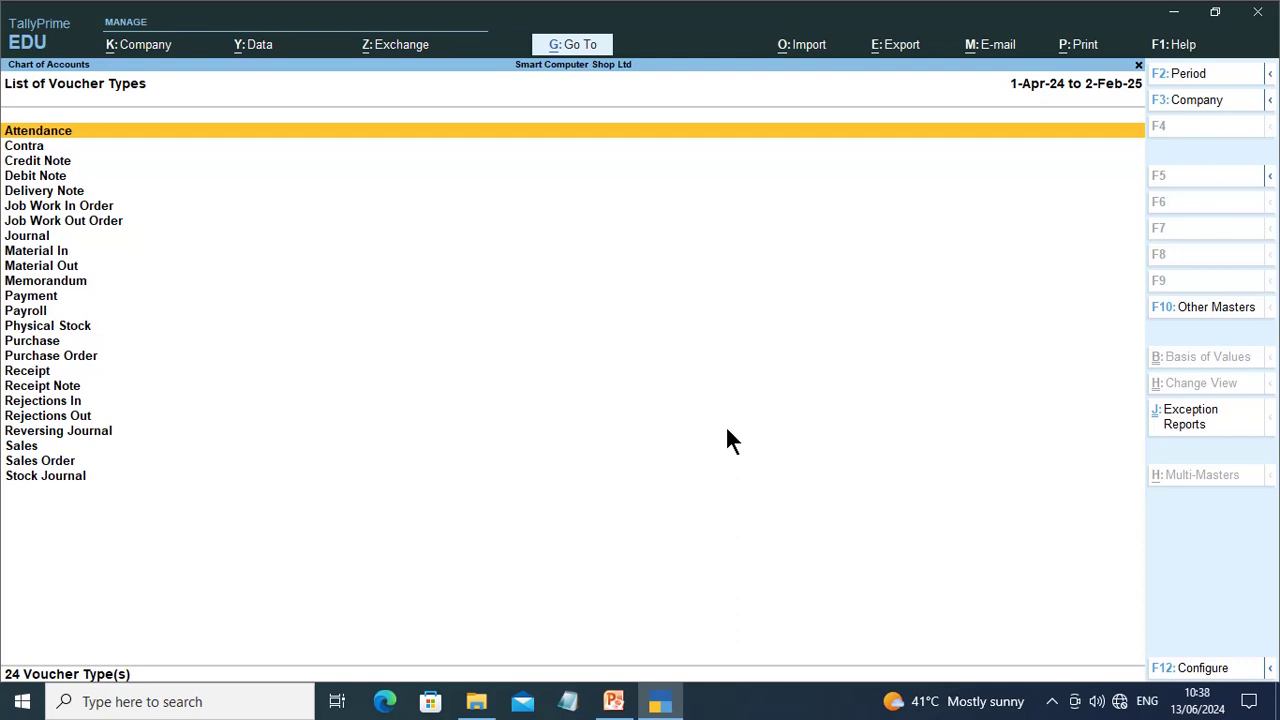
Check the interest settings of the Debit Note voucher type's Recived Intrest class, then return to the Gateway of Tally
key(Down)
key(Down)
key(Down)
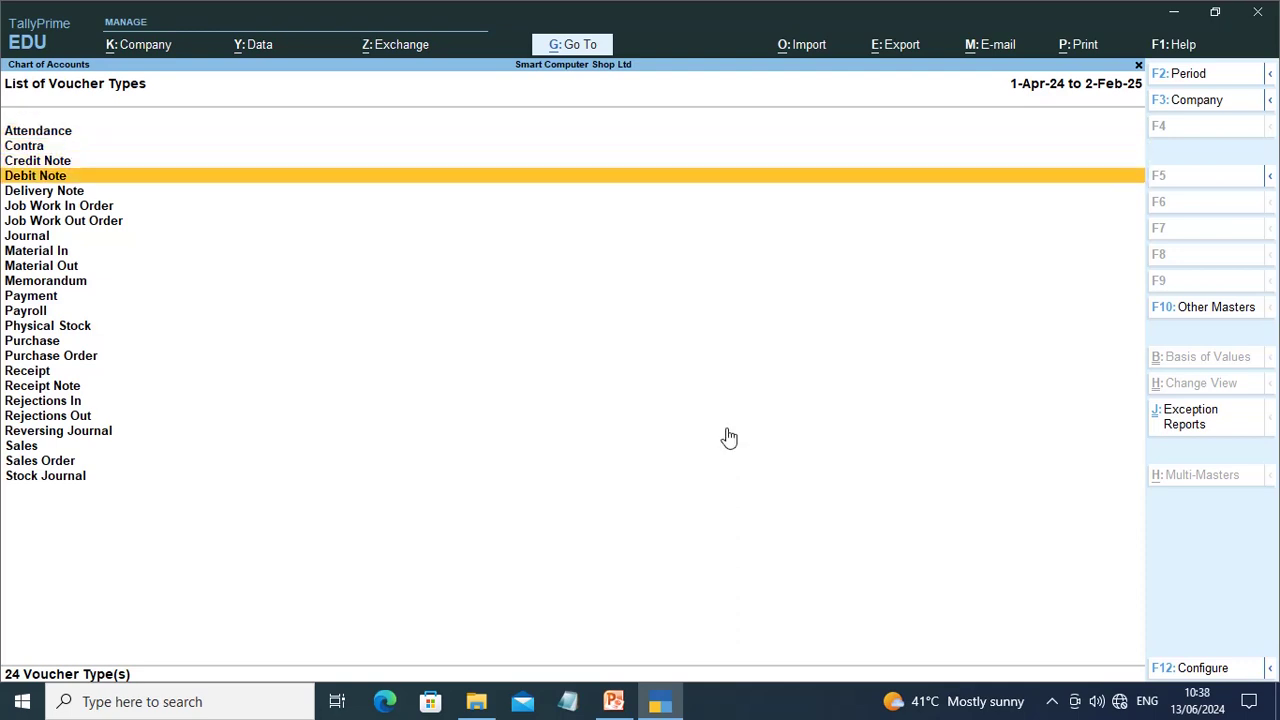
key(Return)
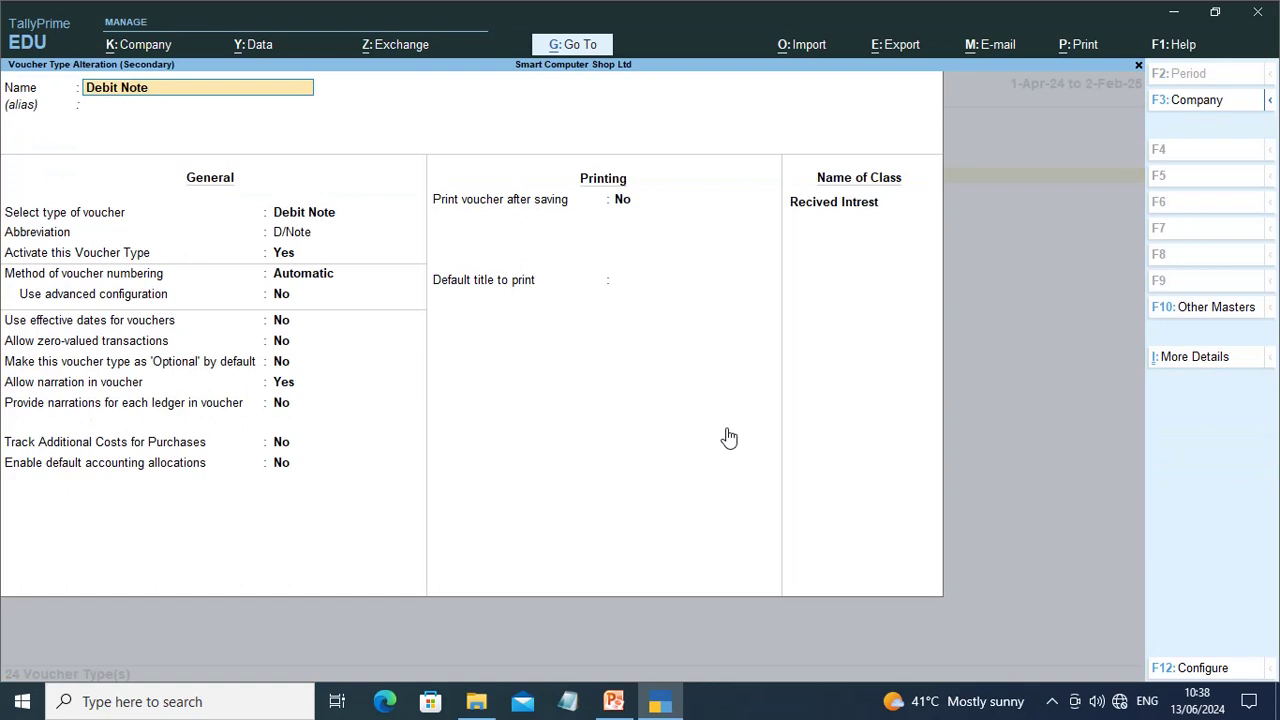
click(845, 201)
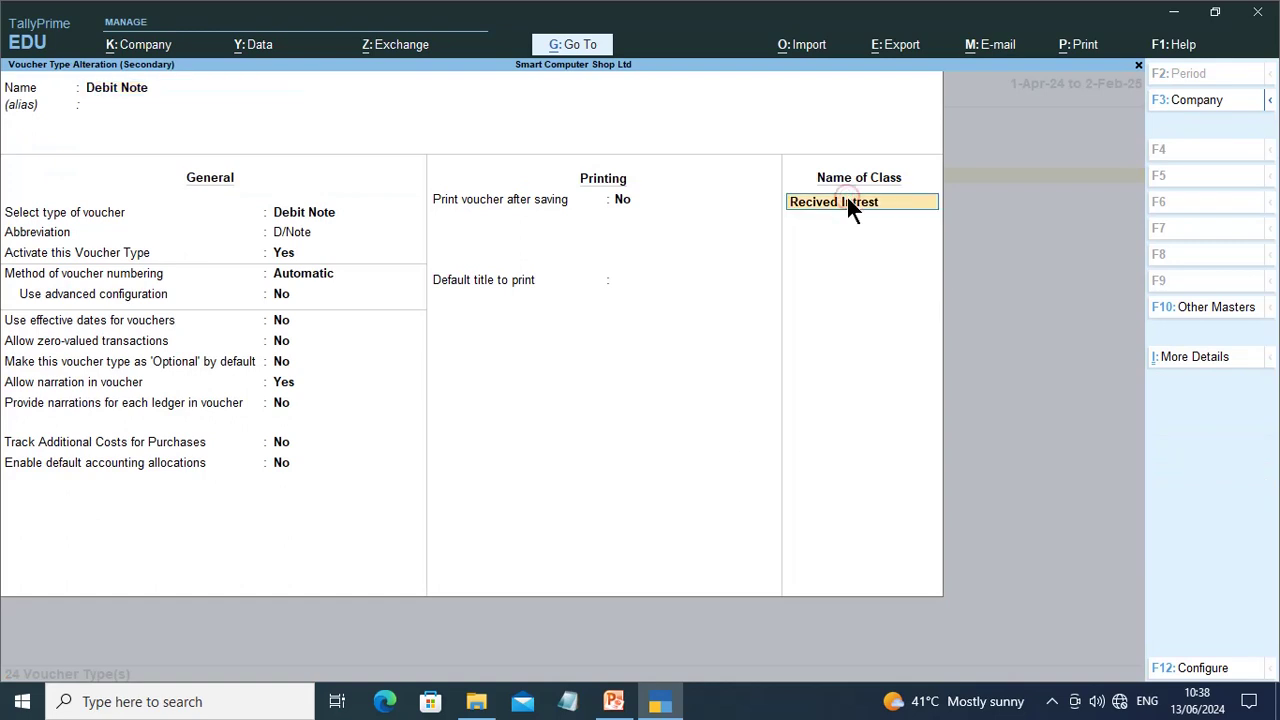
key(Return)
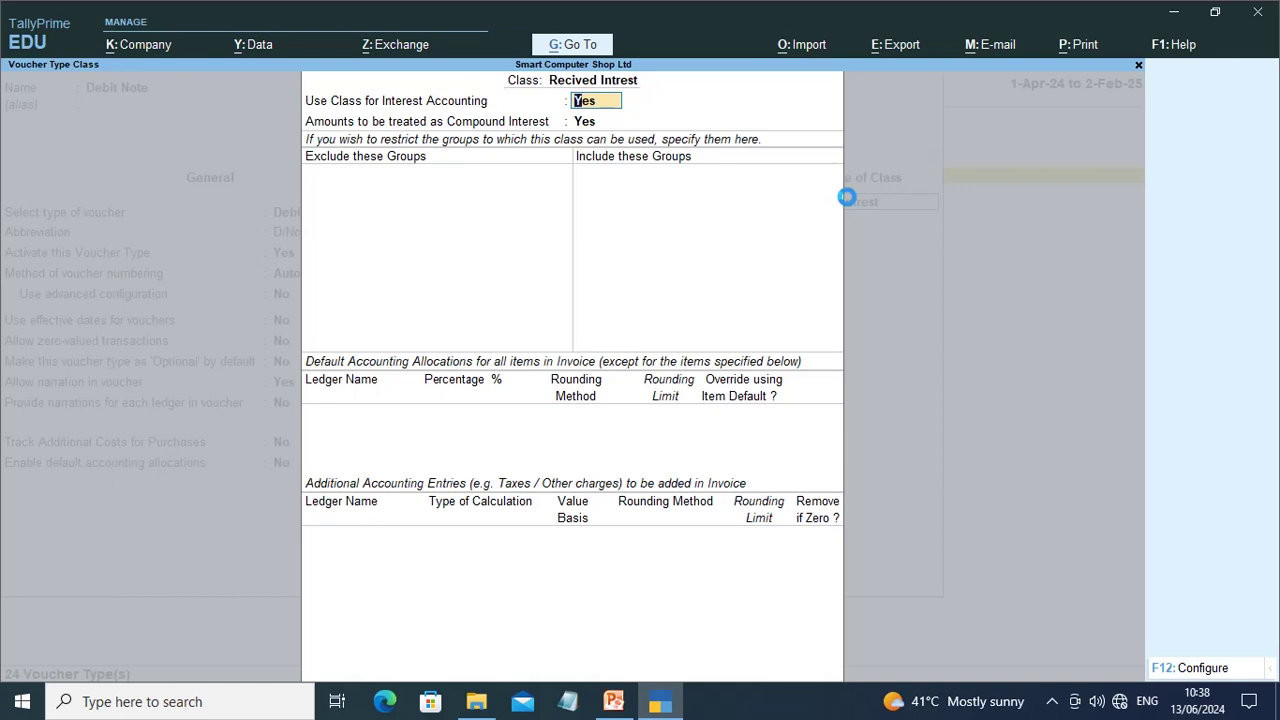
key(BackSpace)
key(Escape)
key(y)
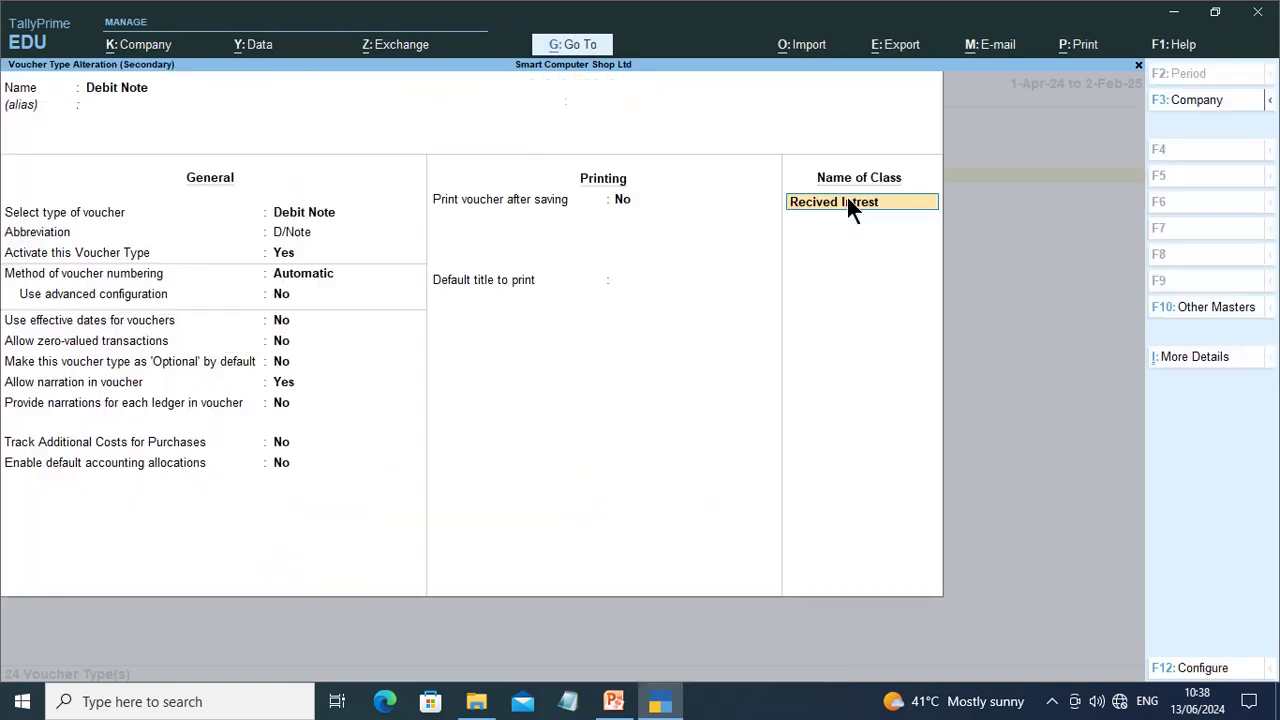
key(Return)
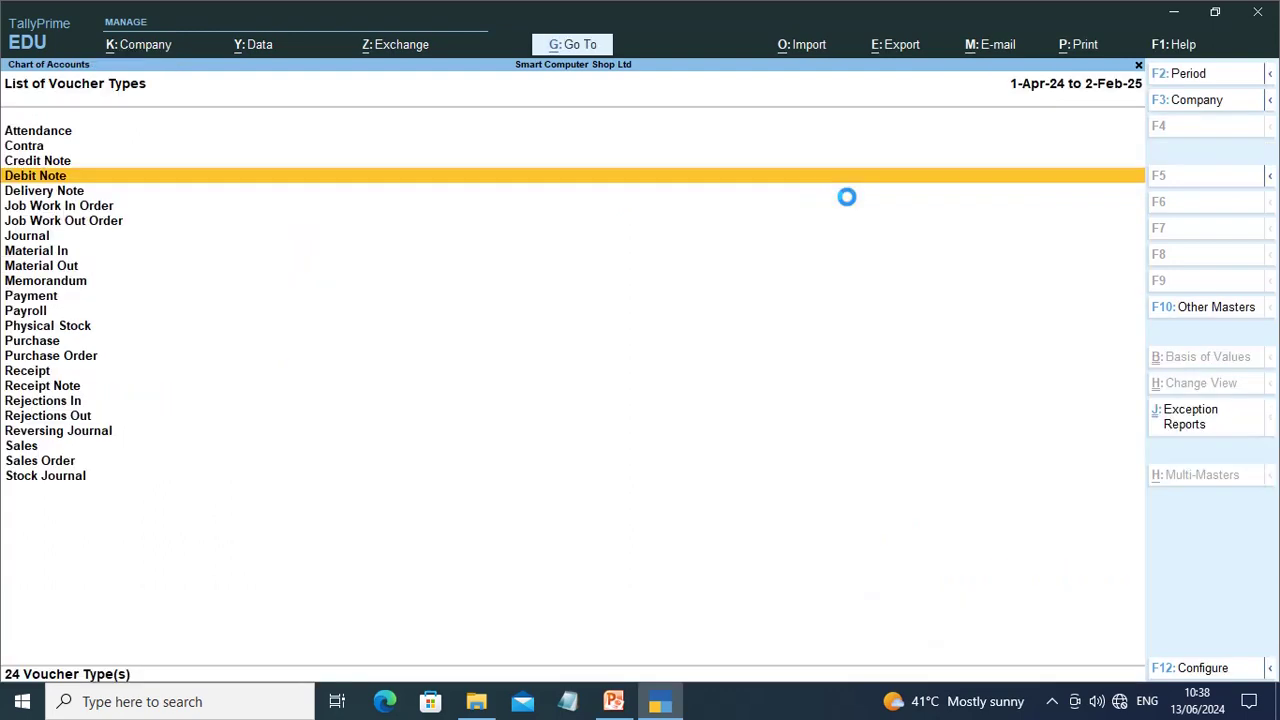
key(Escape)
key(Escape)
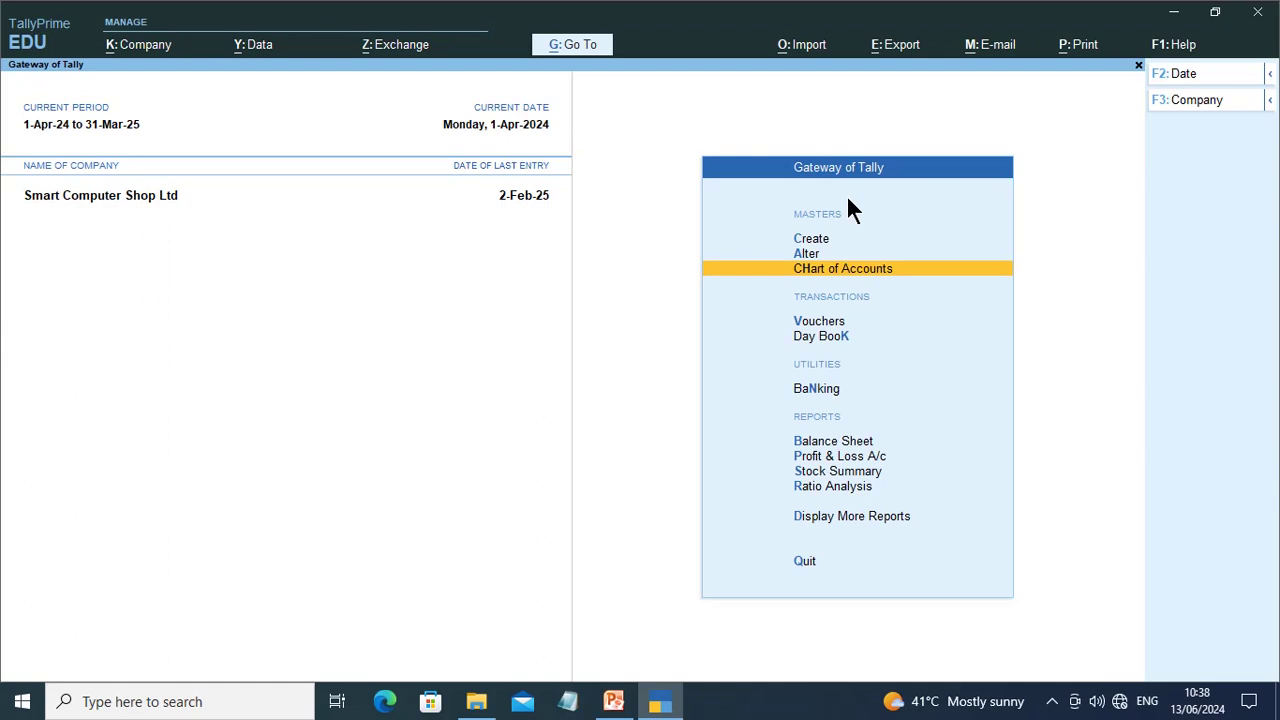
Start a new accounting voucher and change its type to Credit Note with the Intrest Given class
key(Down)
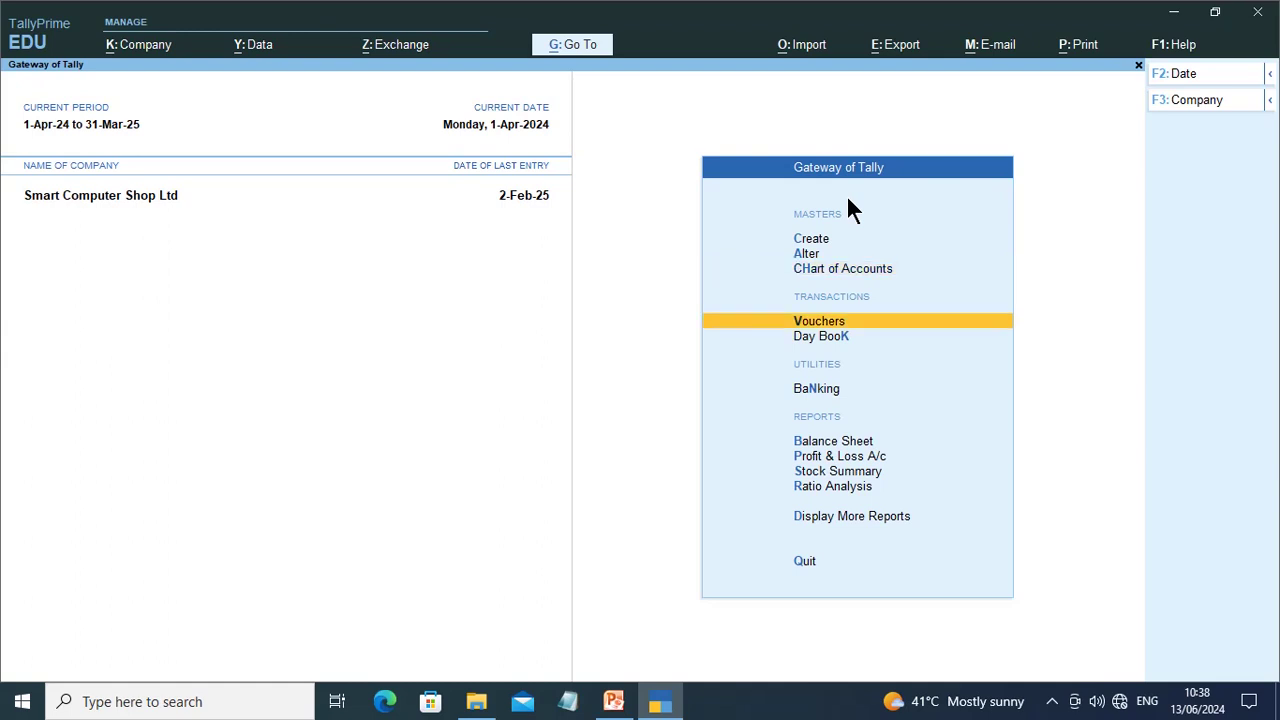
key(Return)
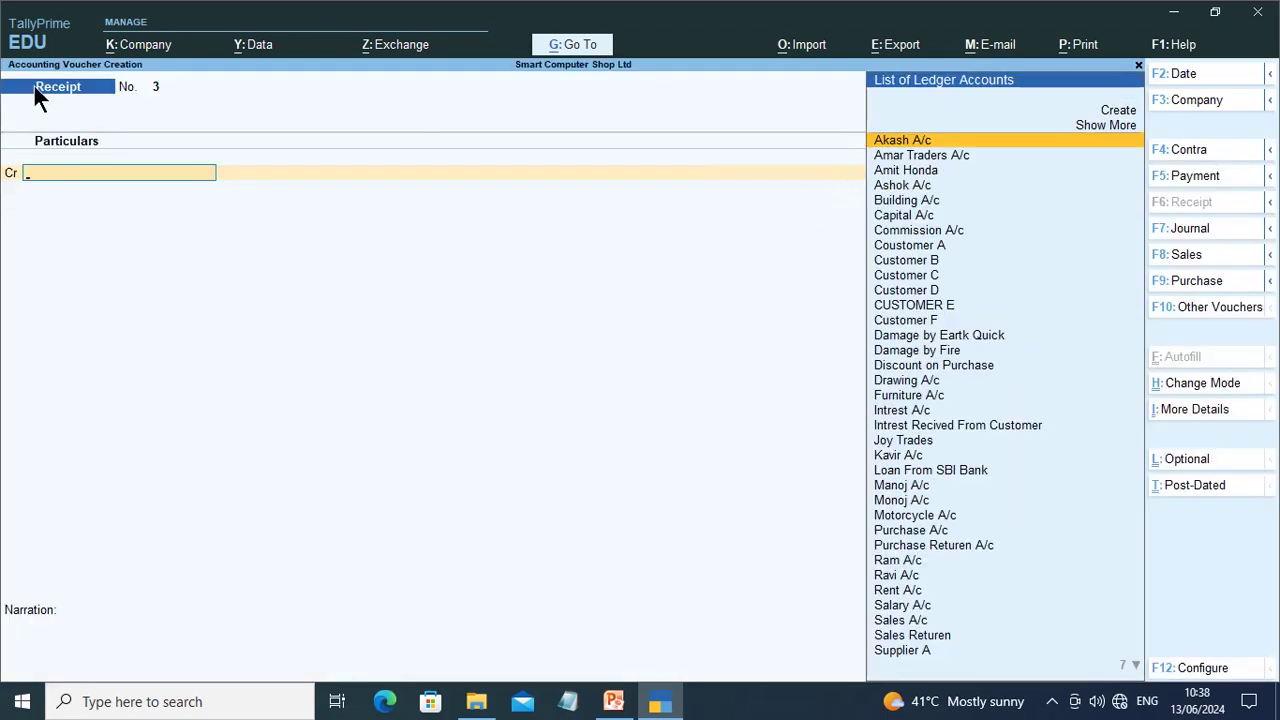
click(1218, 314)
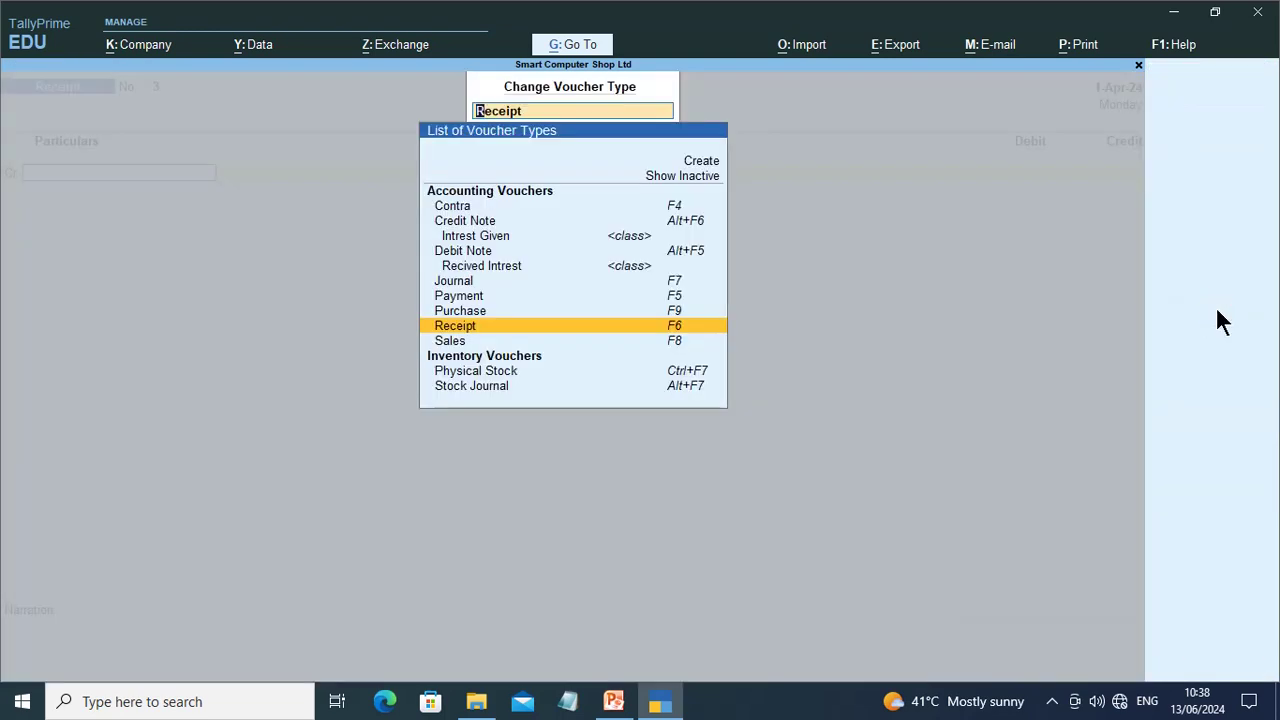
click(700, 222)
click(699, 221)
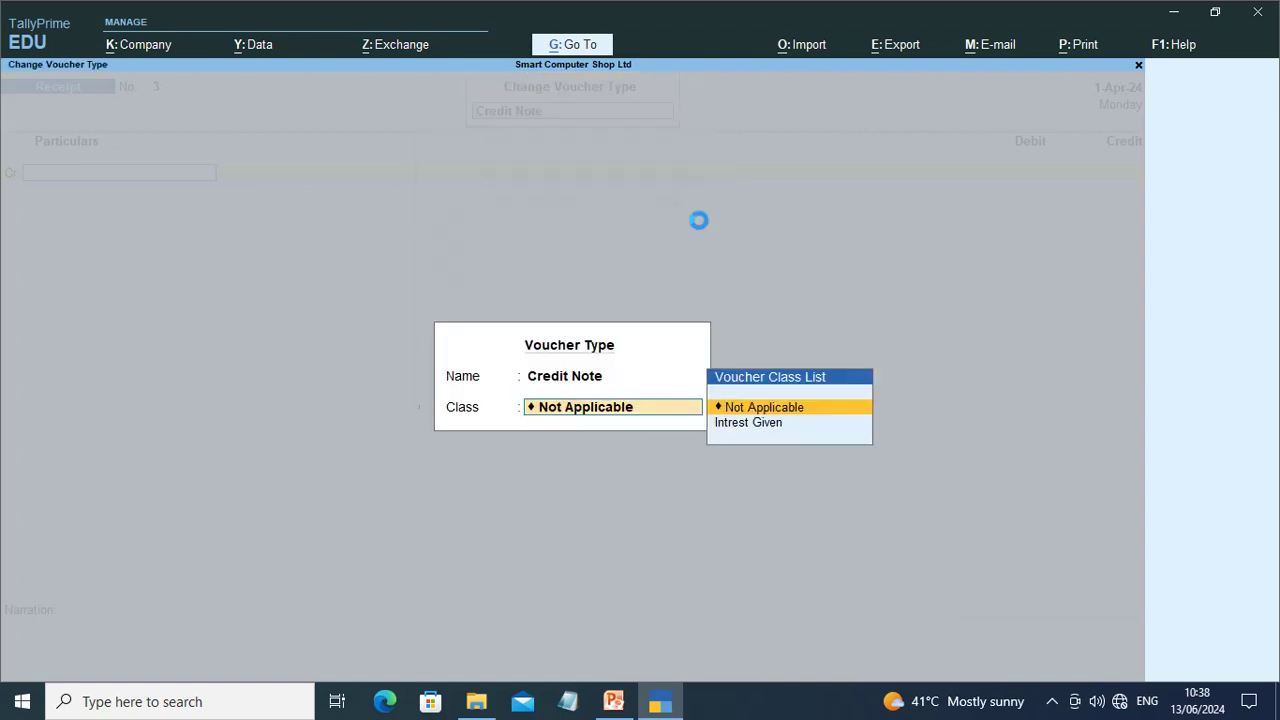
click(745, 425)
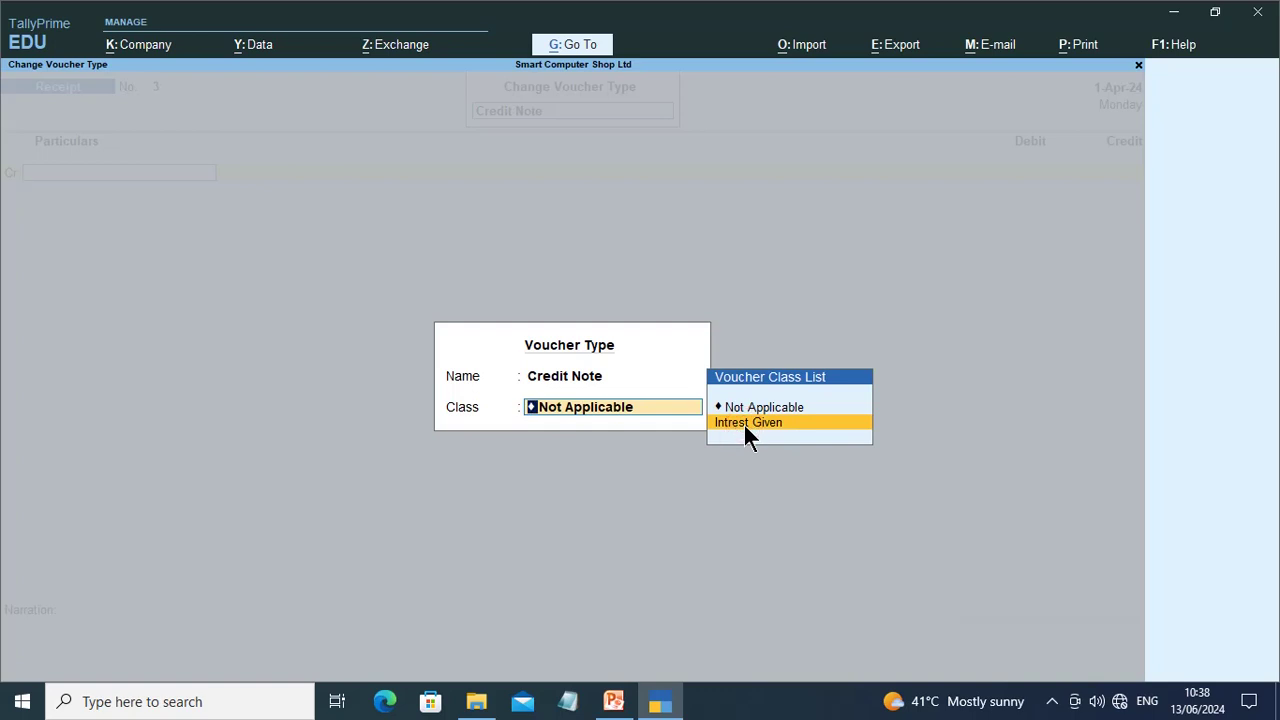
click(745, 427)
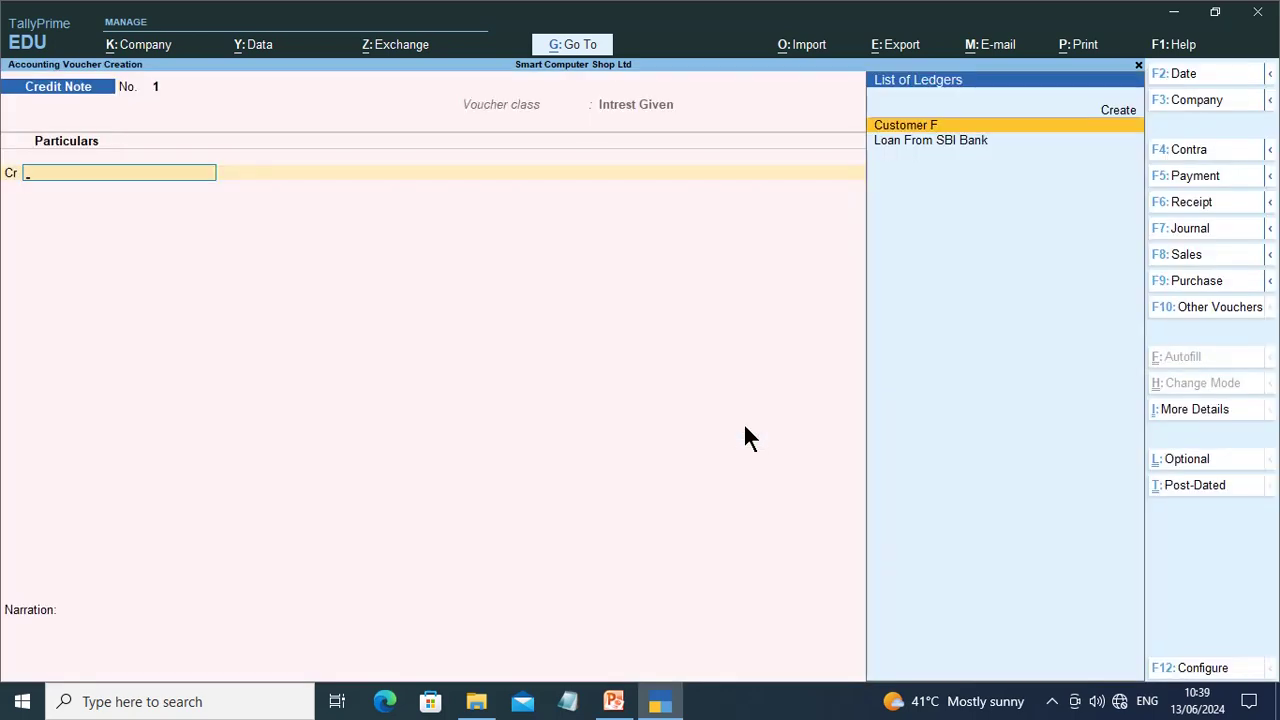
Set the credit note's voucher date to 31-3-25
key(F2)
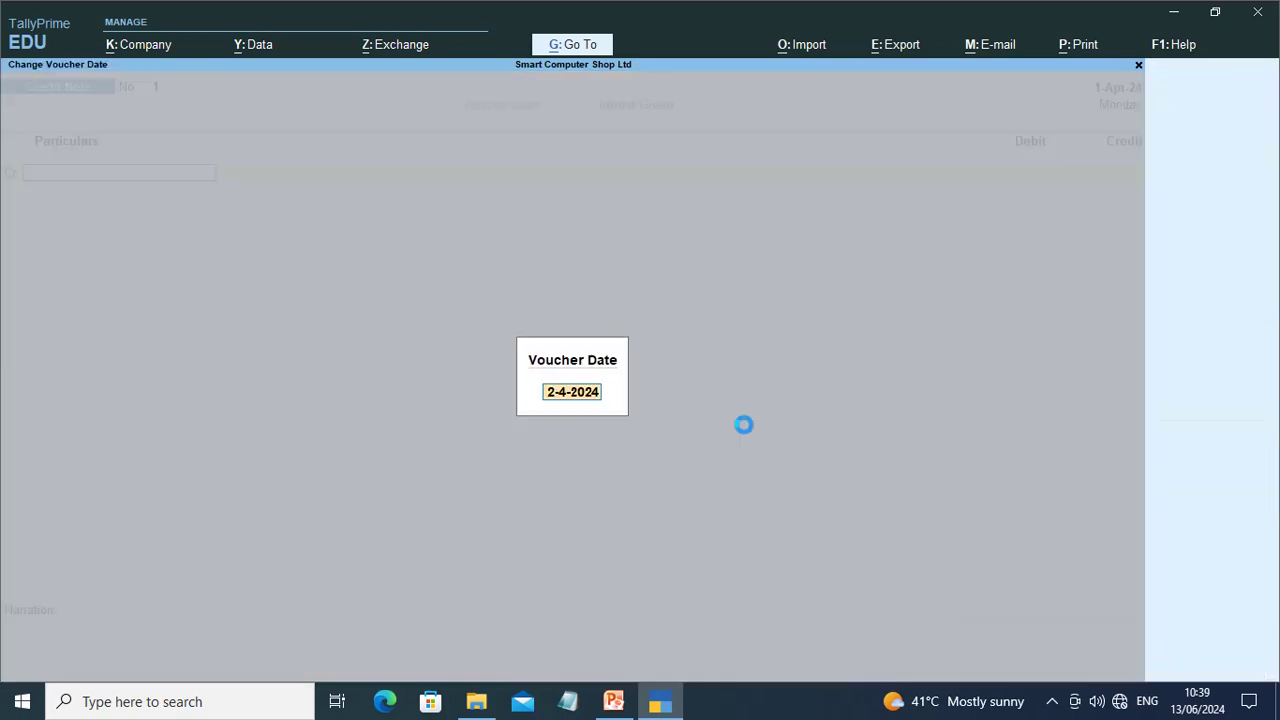
text(3)
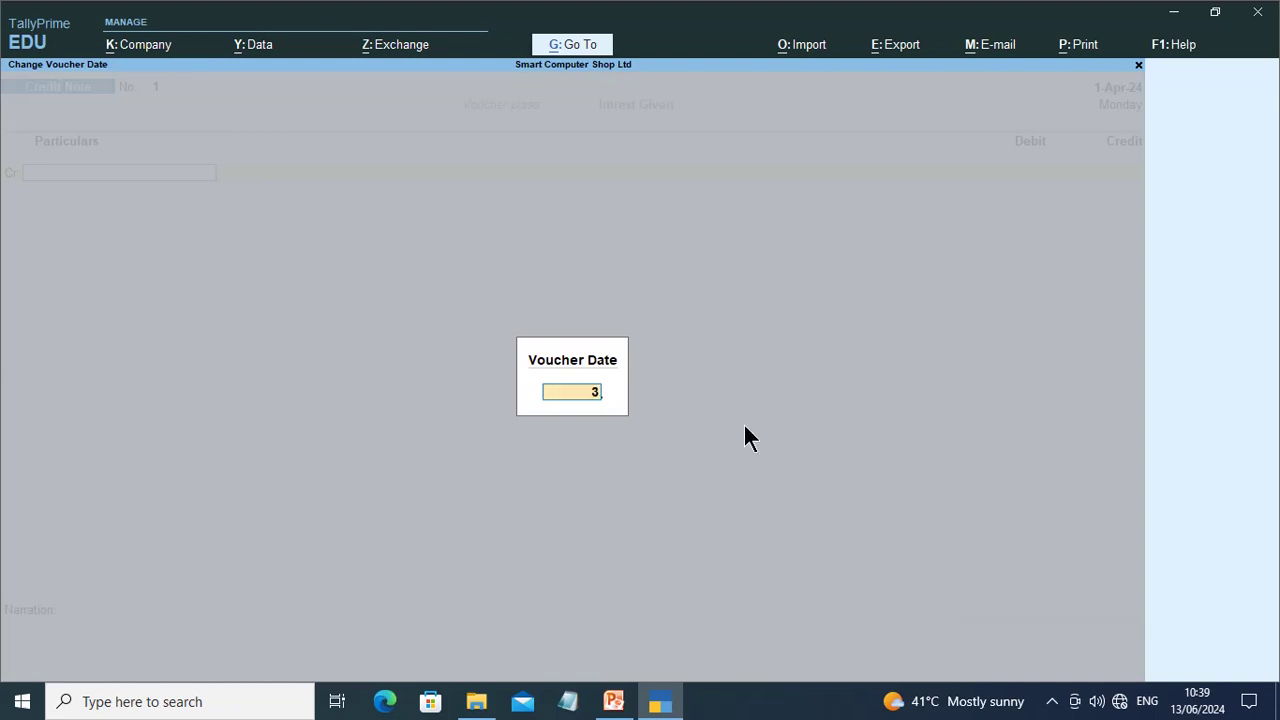
text(1 3 25)
key(Return)
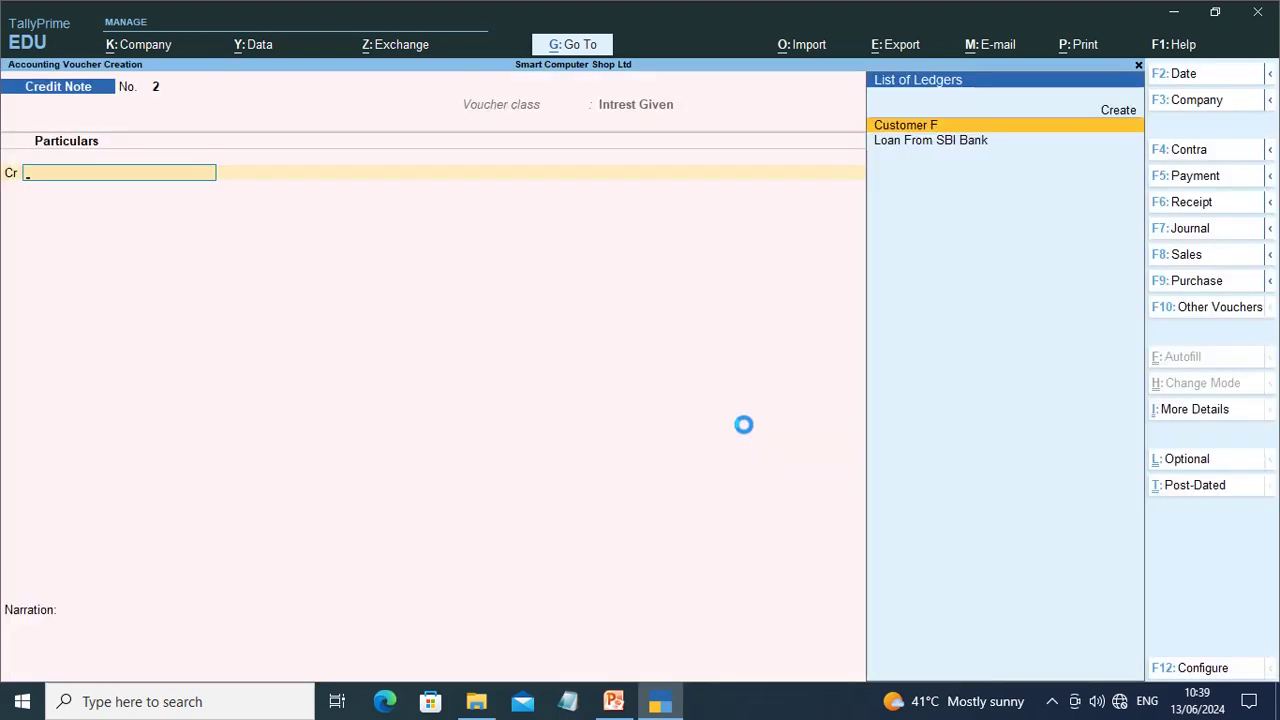
Credit the Loan From SBI Bank ledger in the credit note, keeping its default party details and the calculated interest amount
key(Down)
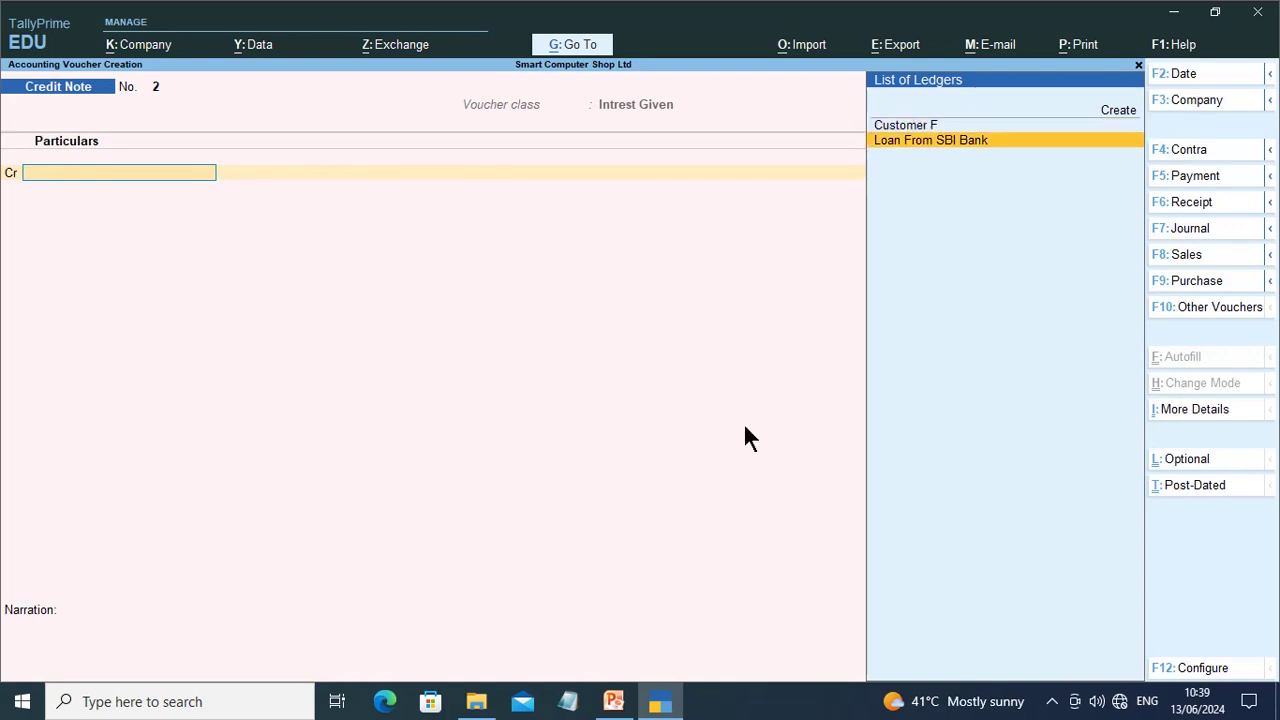
key(Return)
key(Return)
key(Return)
key(Return)
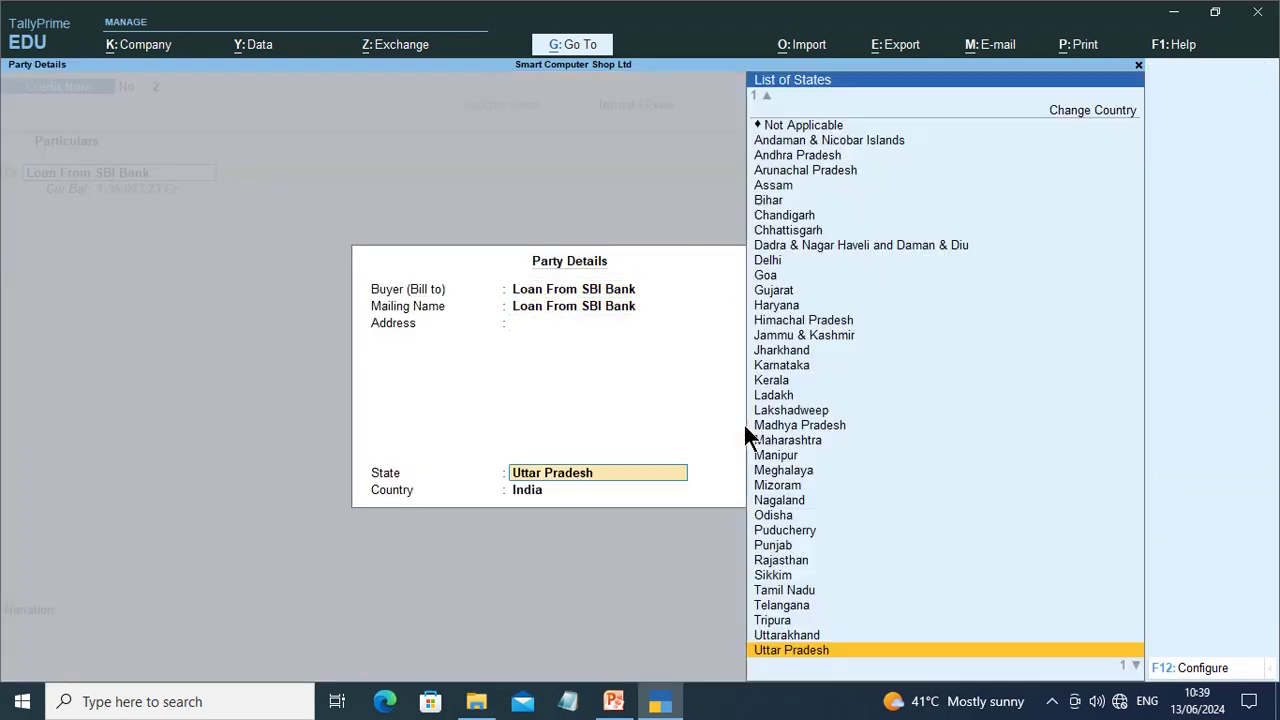
key(Return)
key(Return)
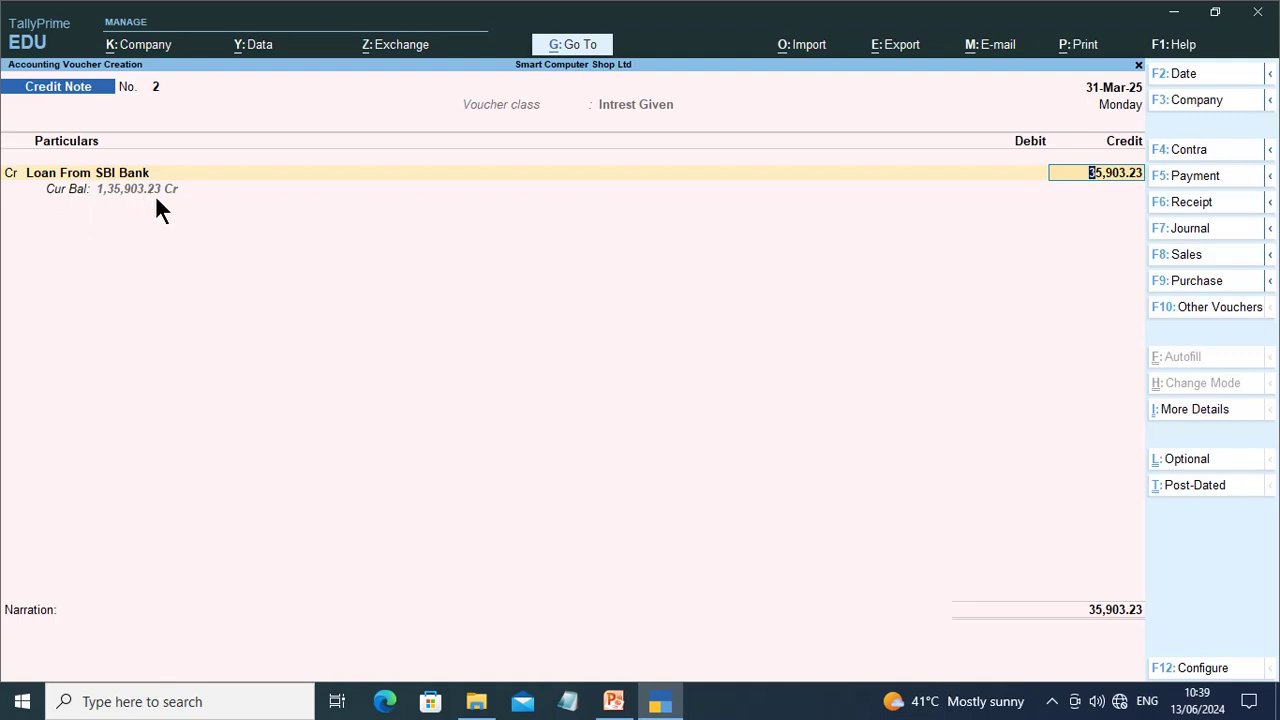
key(Return)
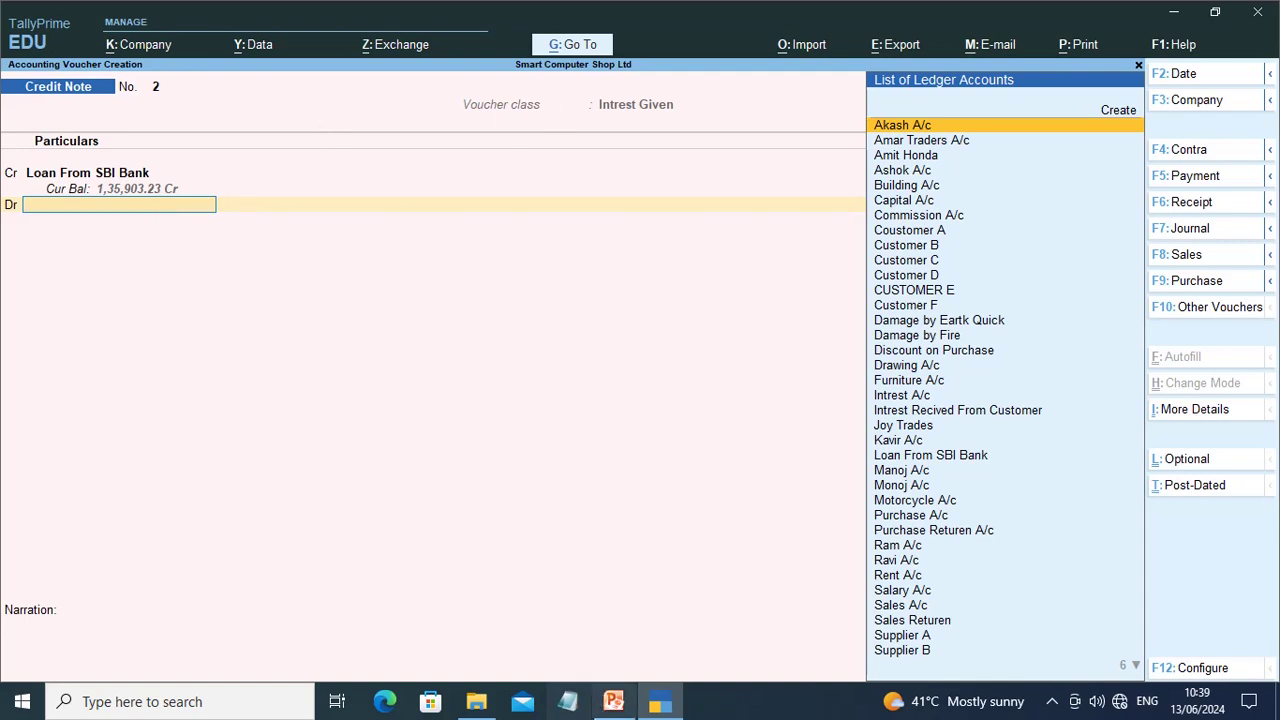
Switch to the PowerPoint presentation and read the slide 44 instructions on the payable interest debit ledger
click(613, 701)
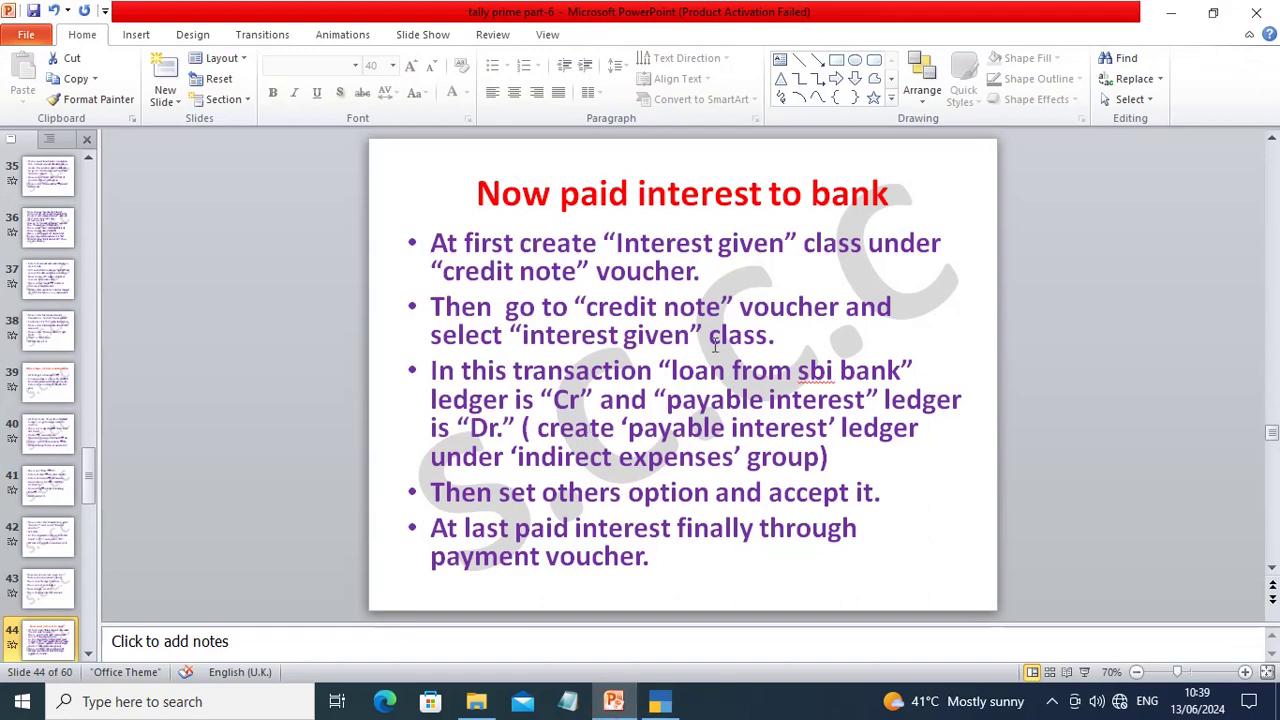
drag(776, 338, 601, 222)
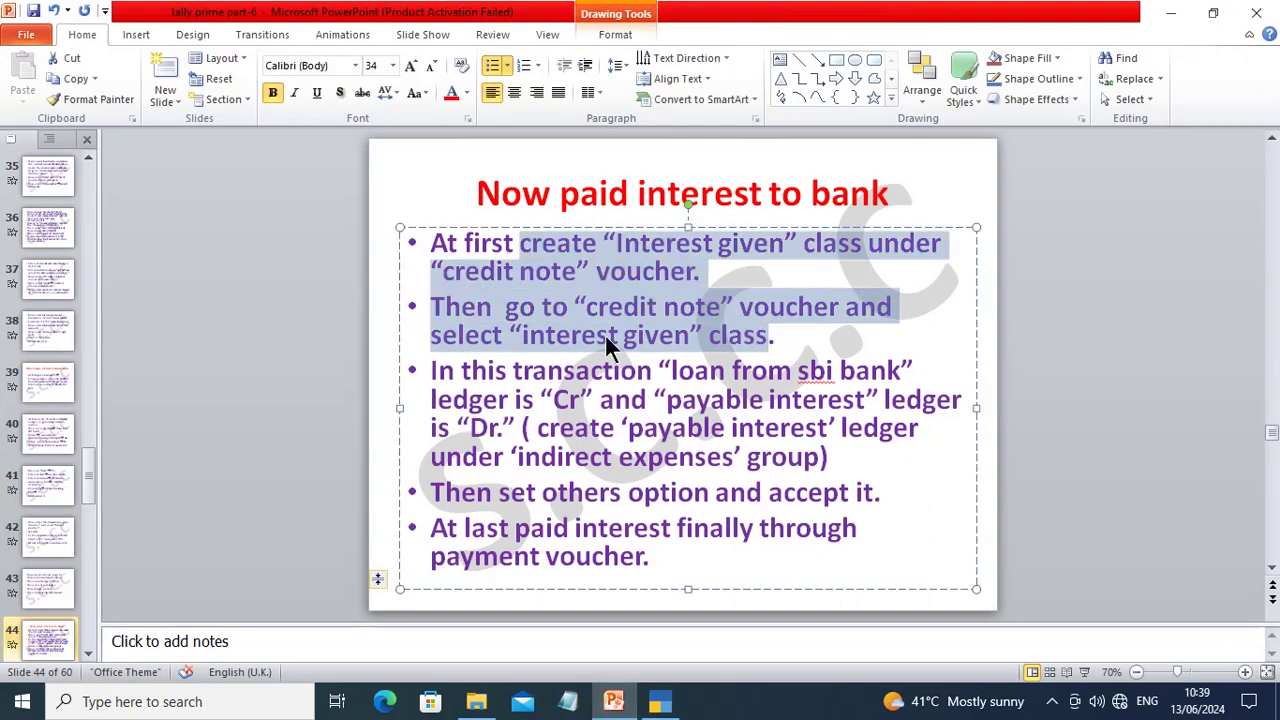
click(588, 368)
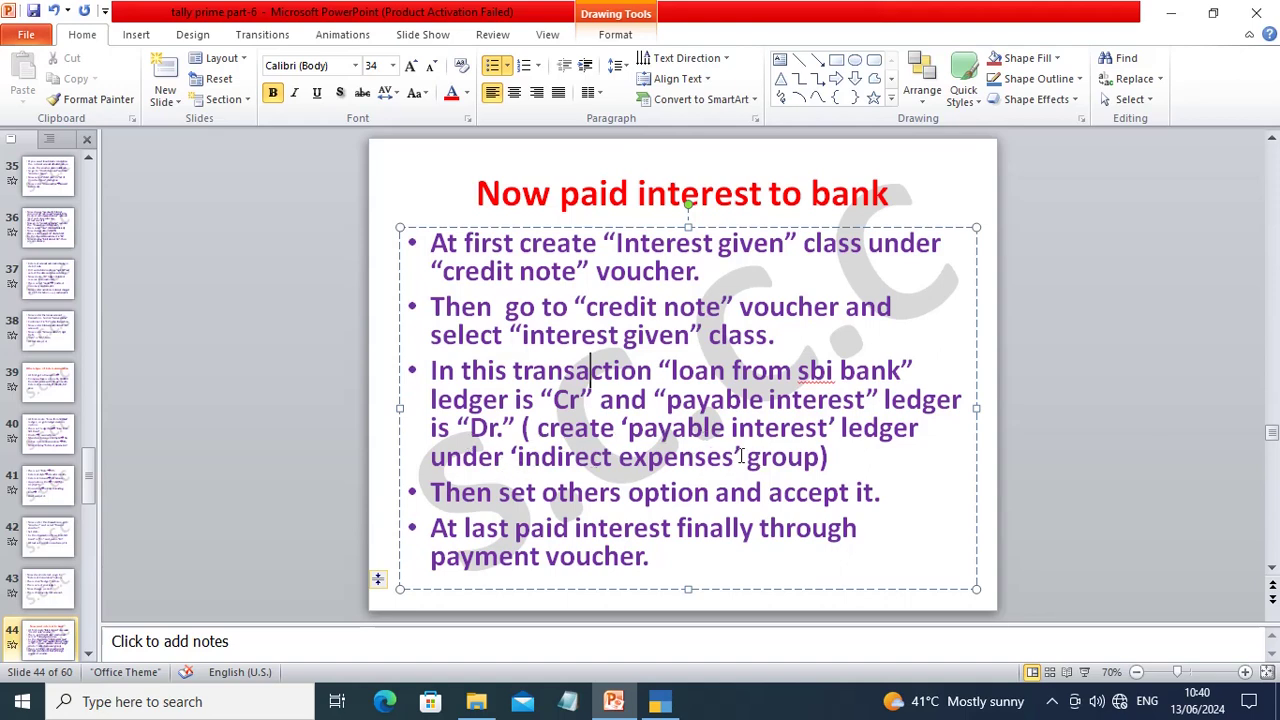
Check on slide 44 which group the payable interest ledger belongs under, and switch back to TallyPrime
drag(748, 456, 518, 456)
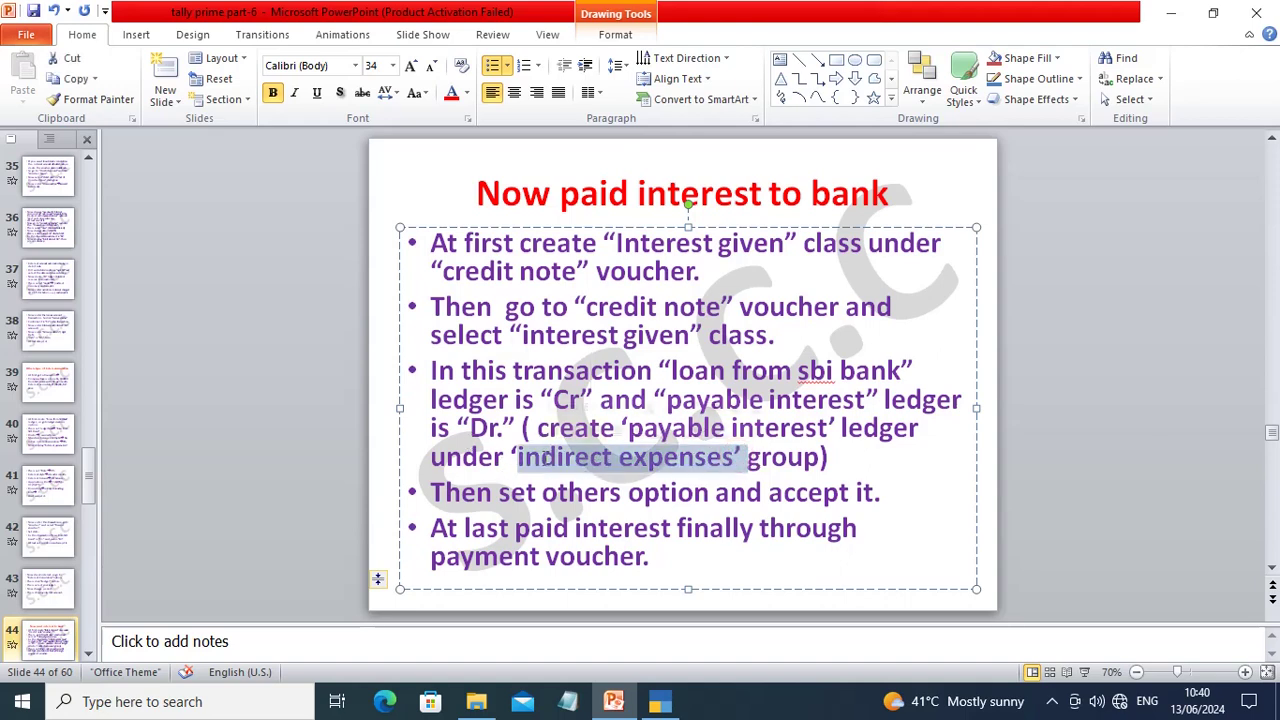
click(540, 456)
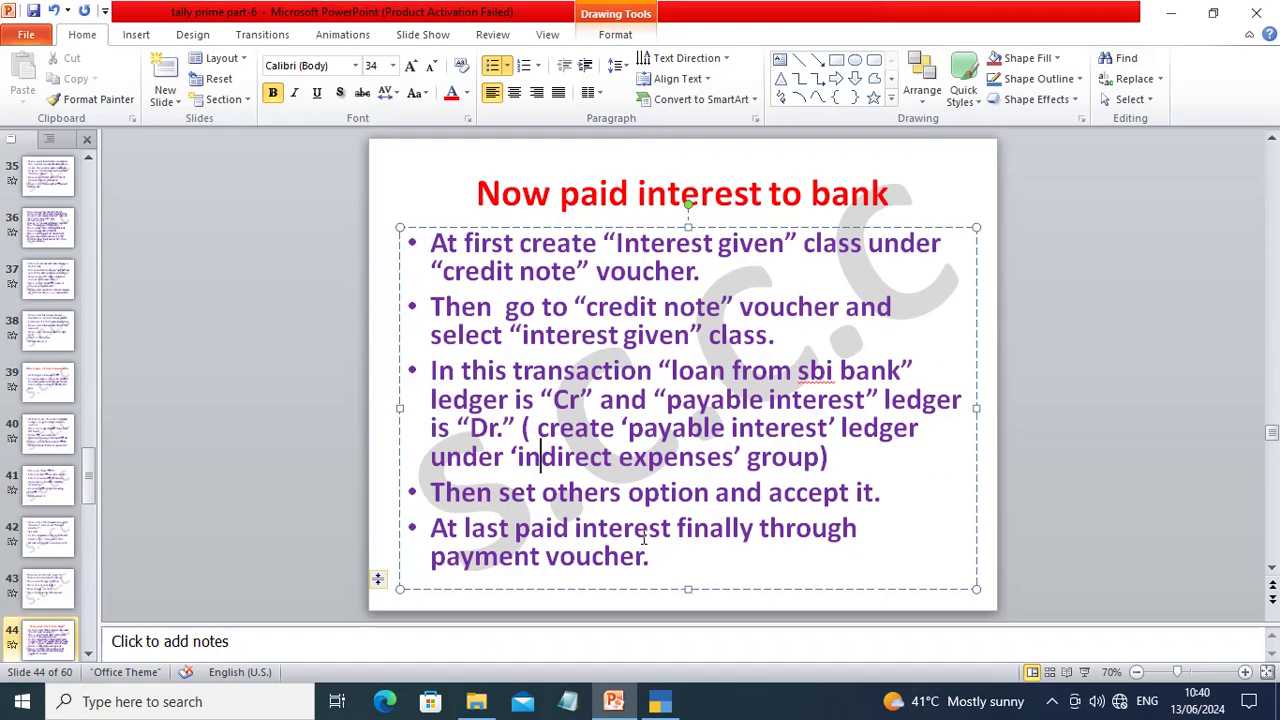
click(660, 701)
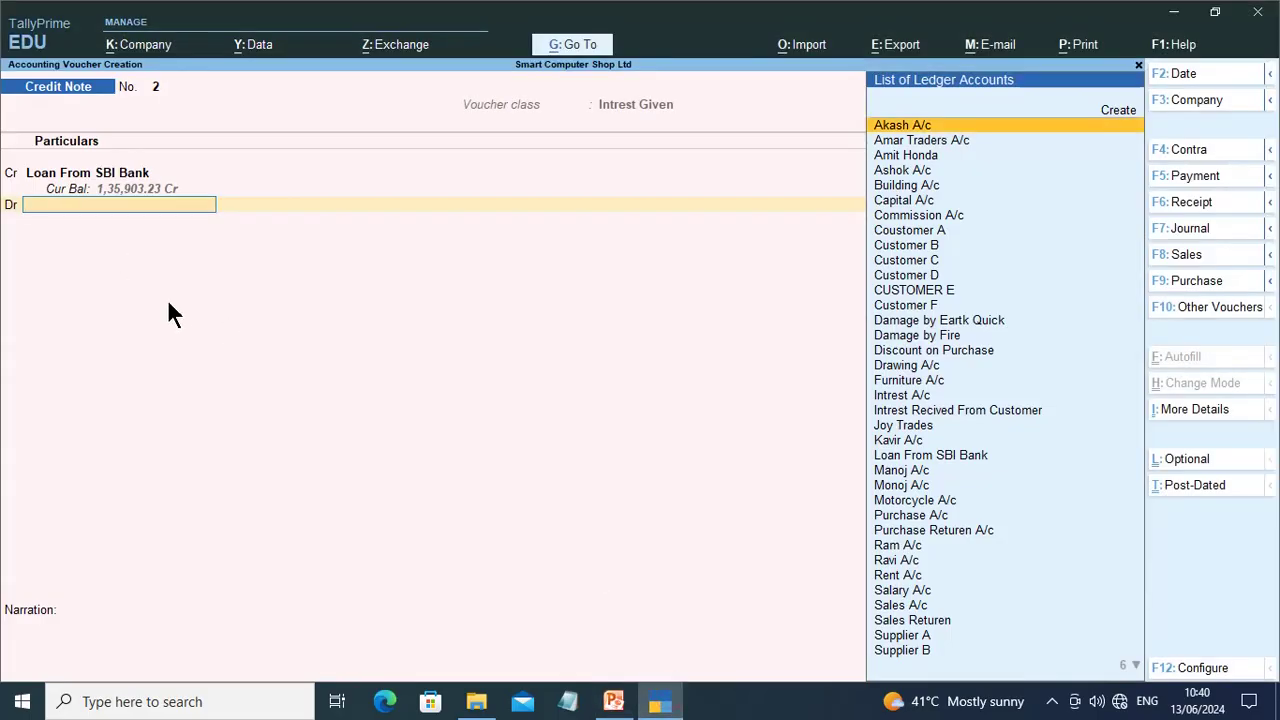
Create an Intrest Payable ledger under Indirect Expenses for the credit note's debit line, keeping the other ledger defaults
click(1109, 108)
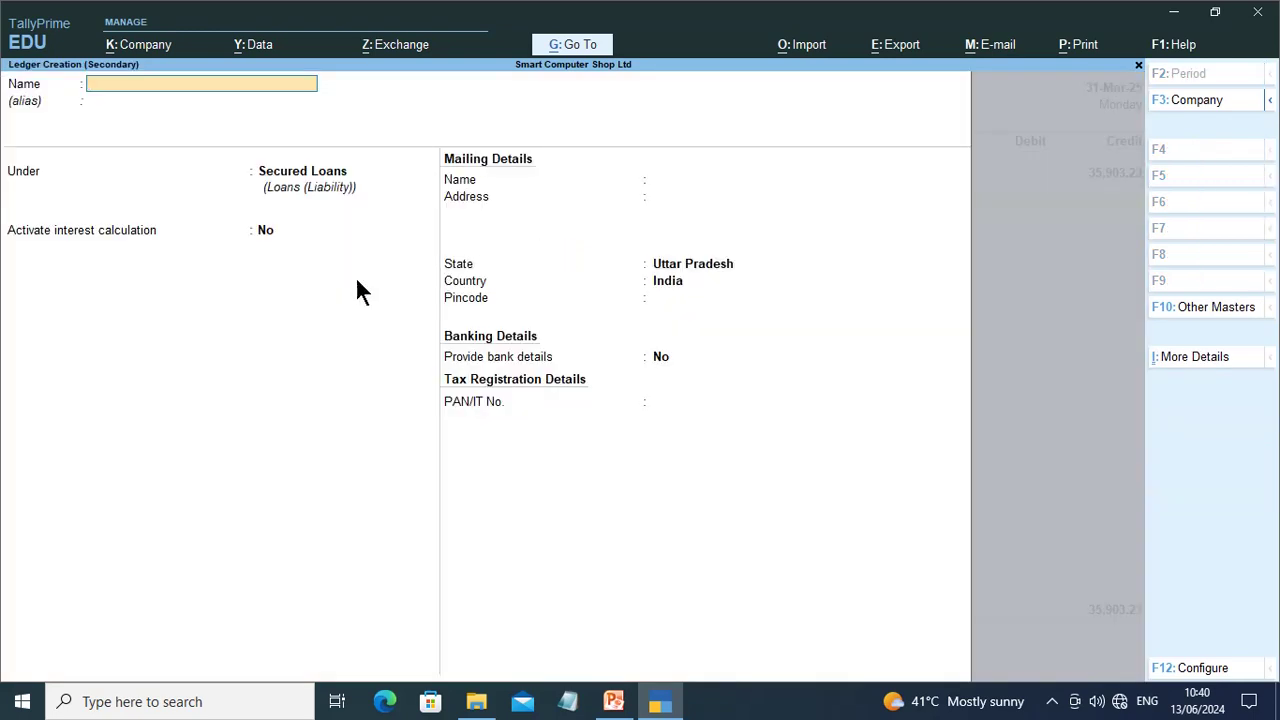
text(Intrest Payable)
key(Return)
key(Return)
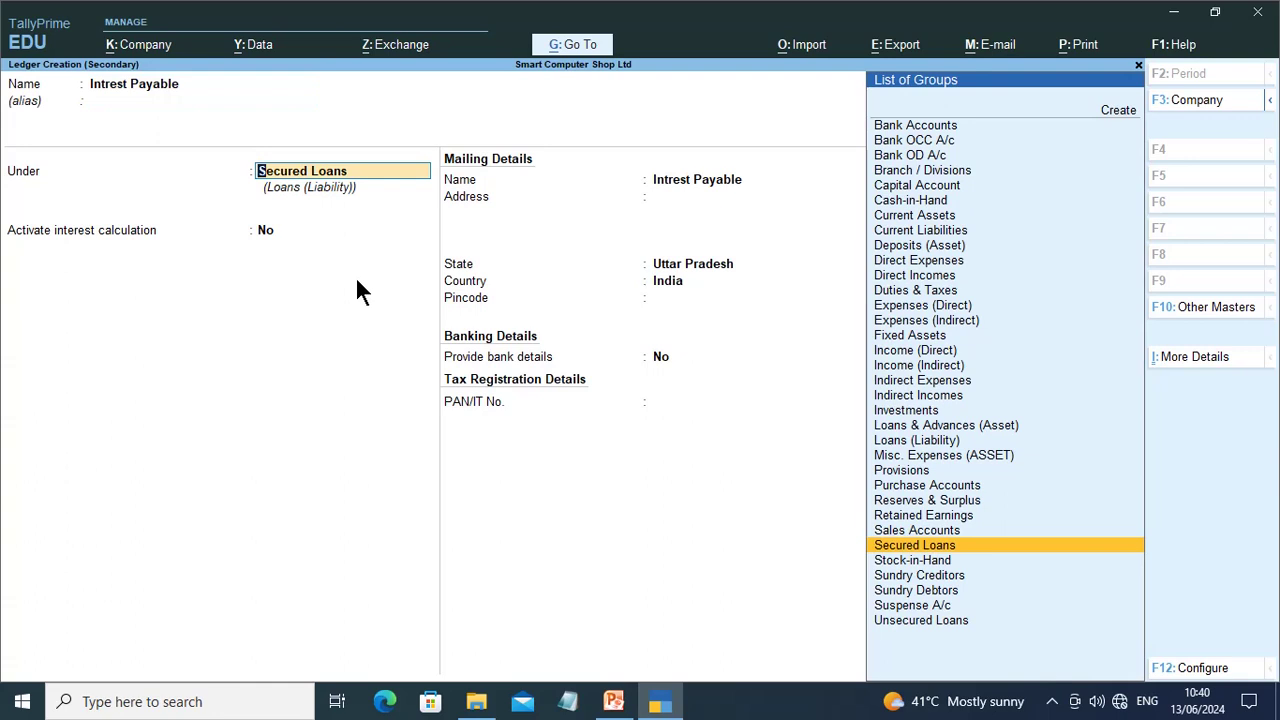
key(BackSpace)
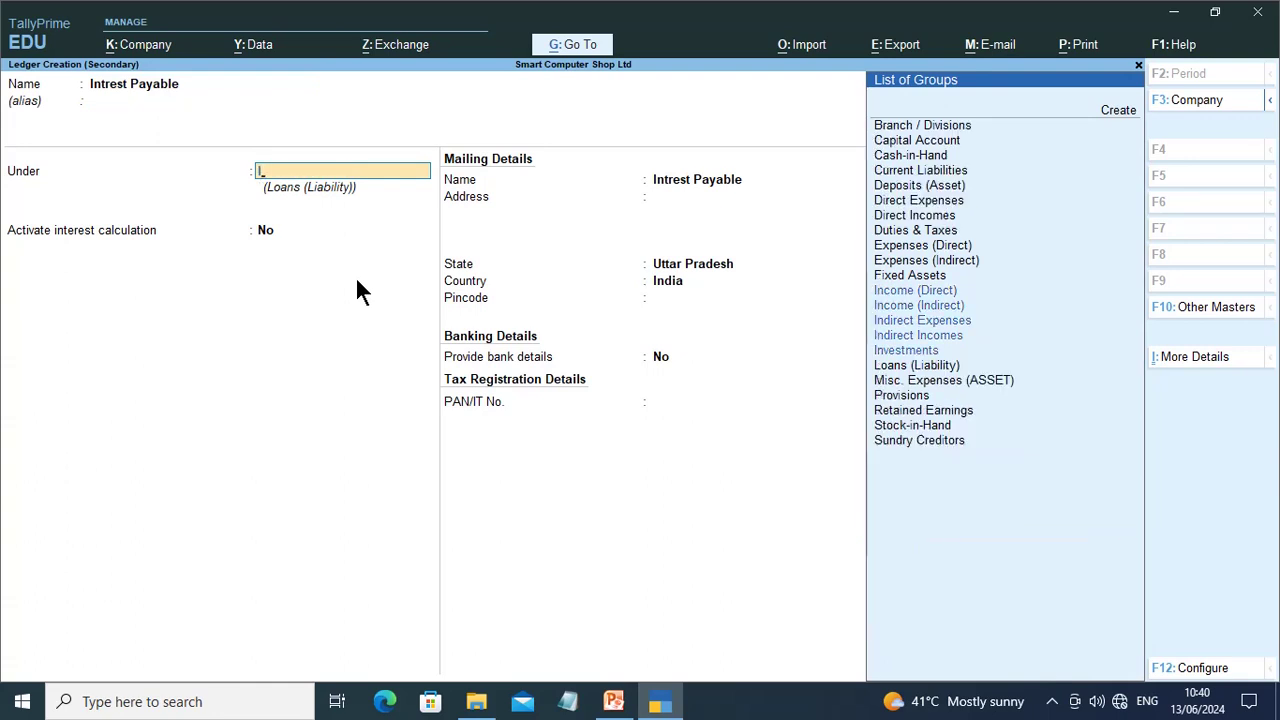
click(897, 323)
key(Return)
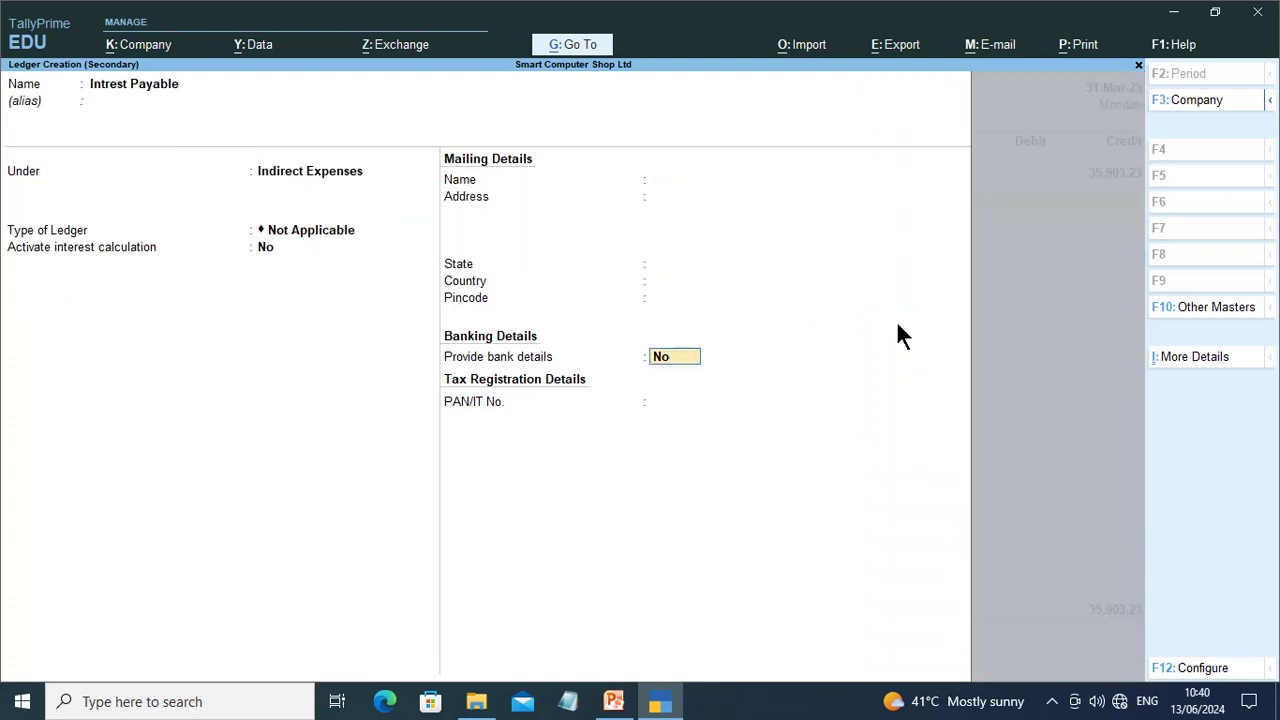
key(Return)
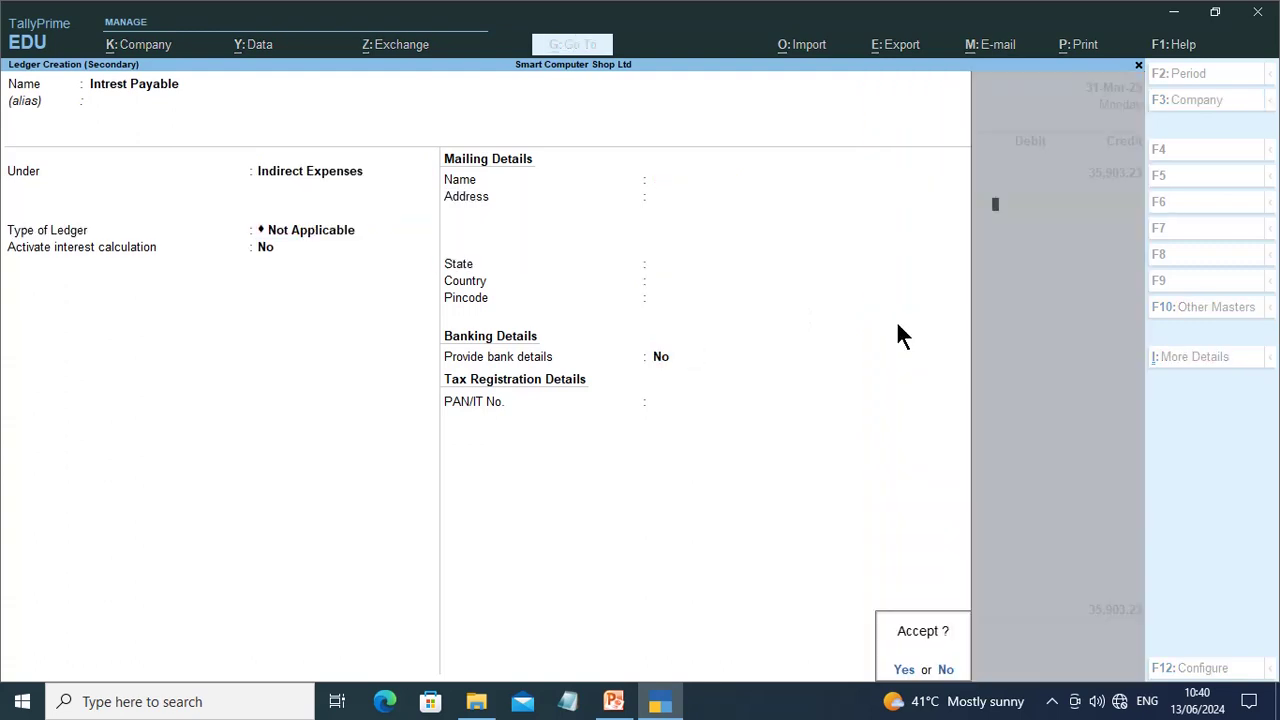
key(Return)
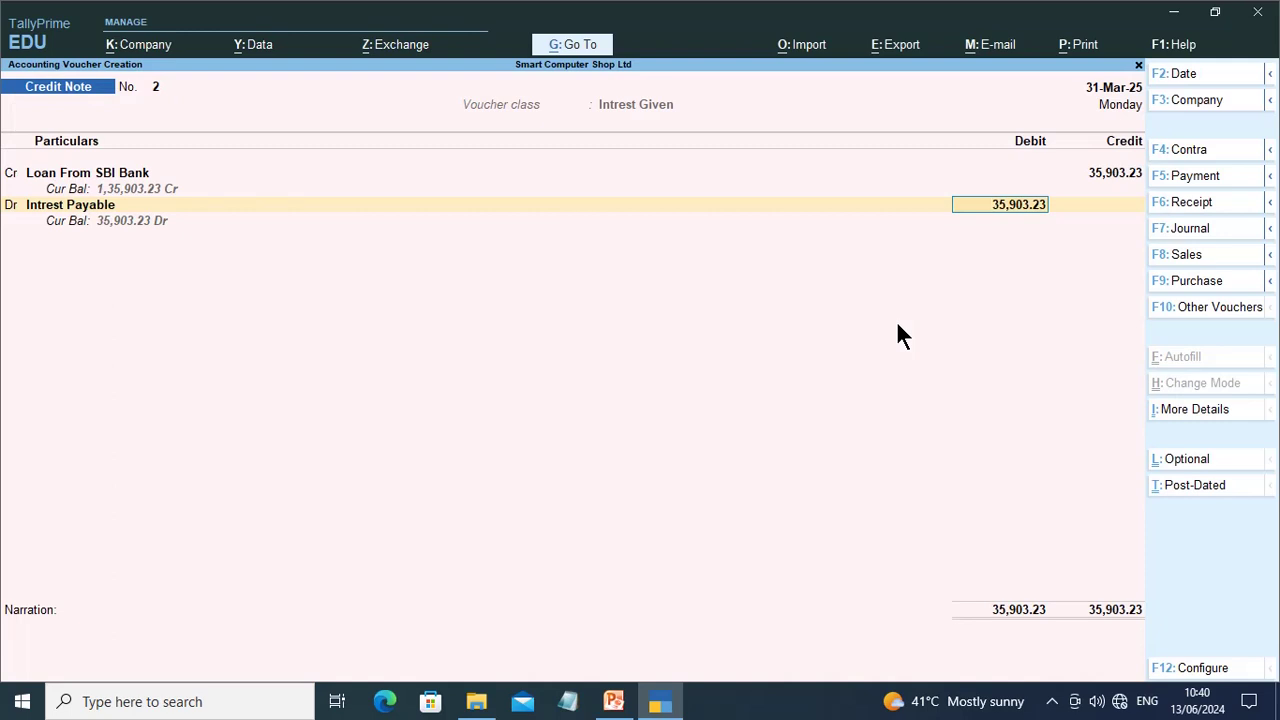
Keep the proposed debit amount for Intrest Payable and save the credit note without a narration
key(Return)
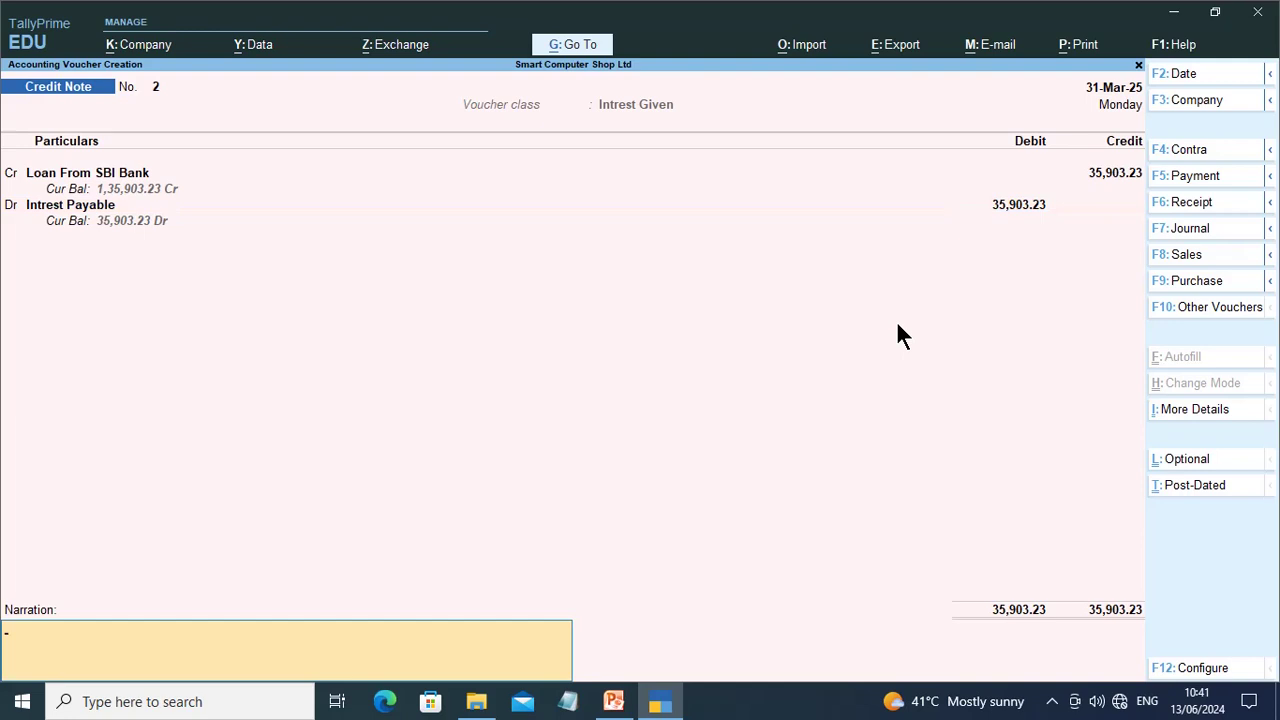
key(Return)
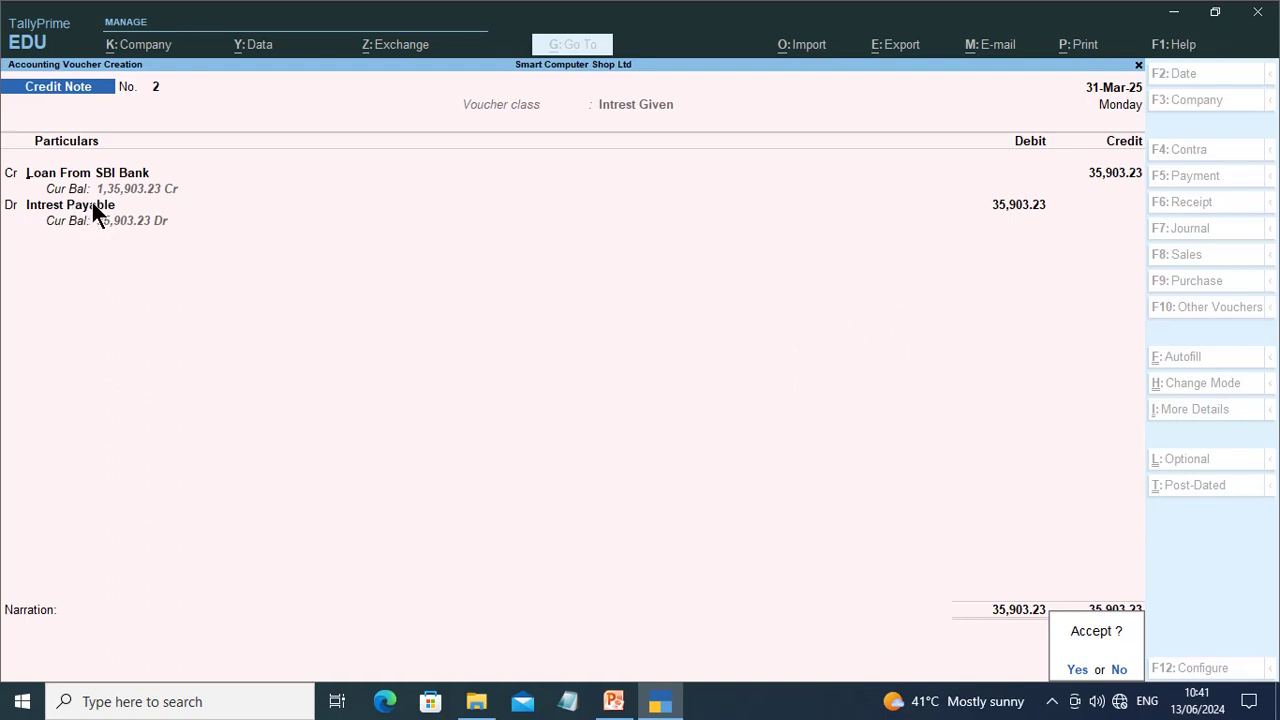
key(Return)
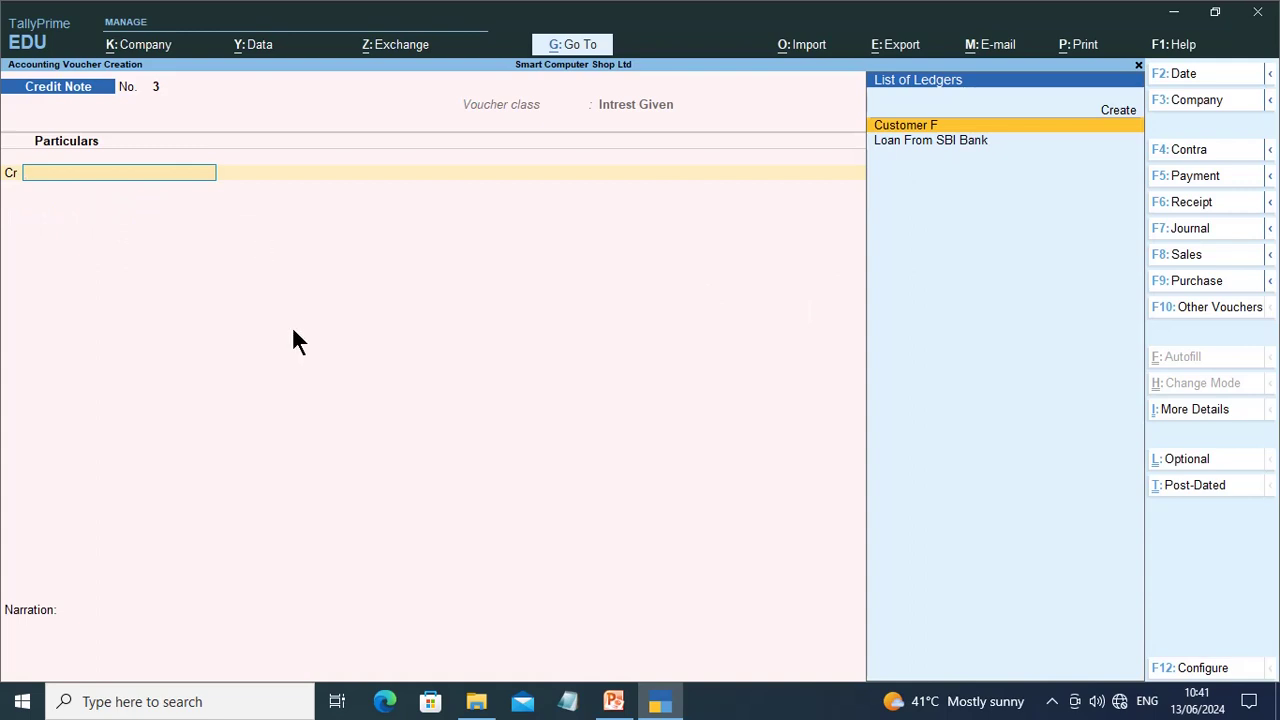
Start a Payment voucher and debit the Loan From SBI Bank ledger with 1,35,903.23
key(F5)
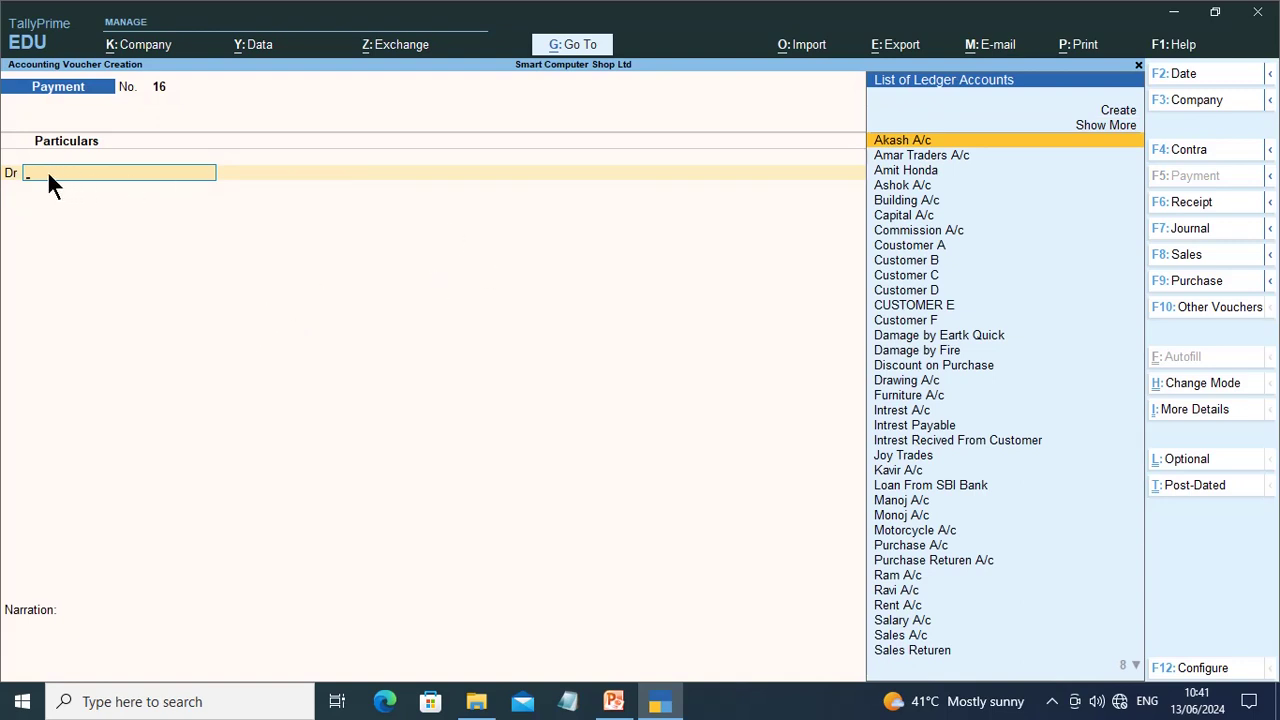
text(L)
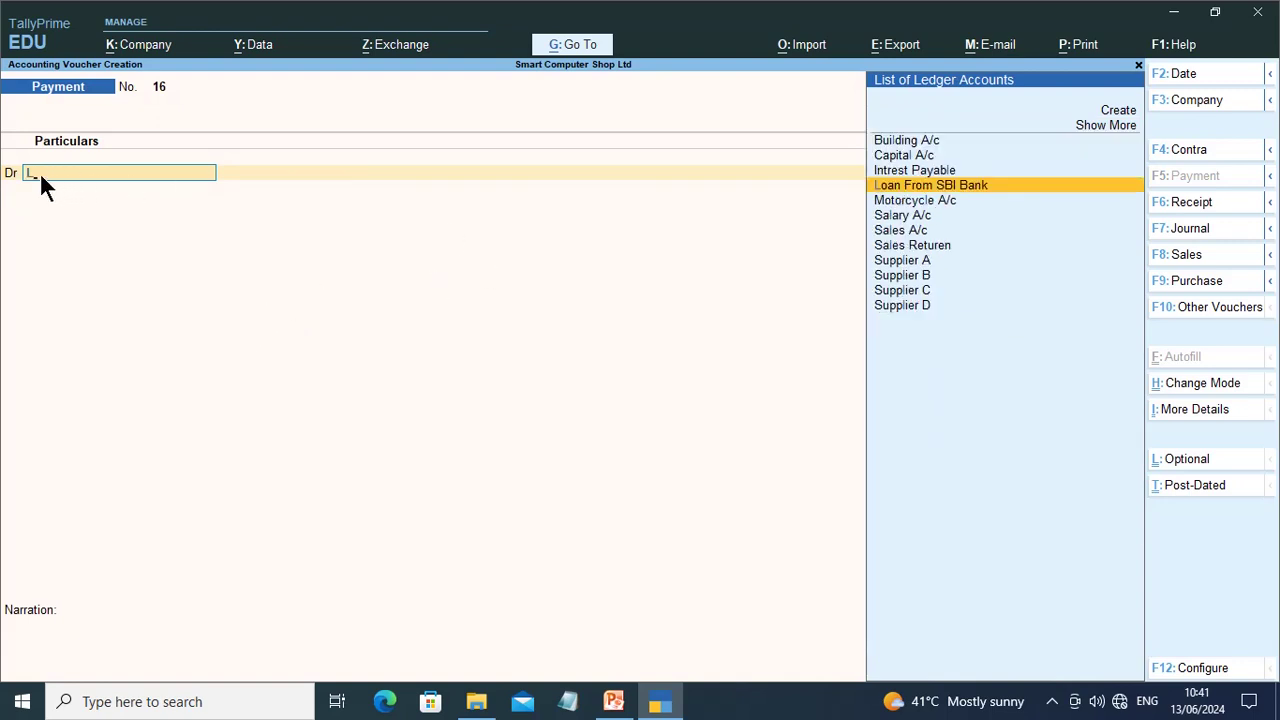
click(39, 172)
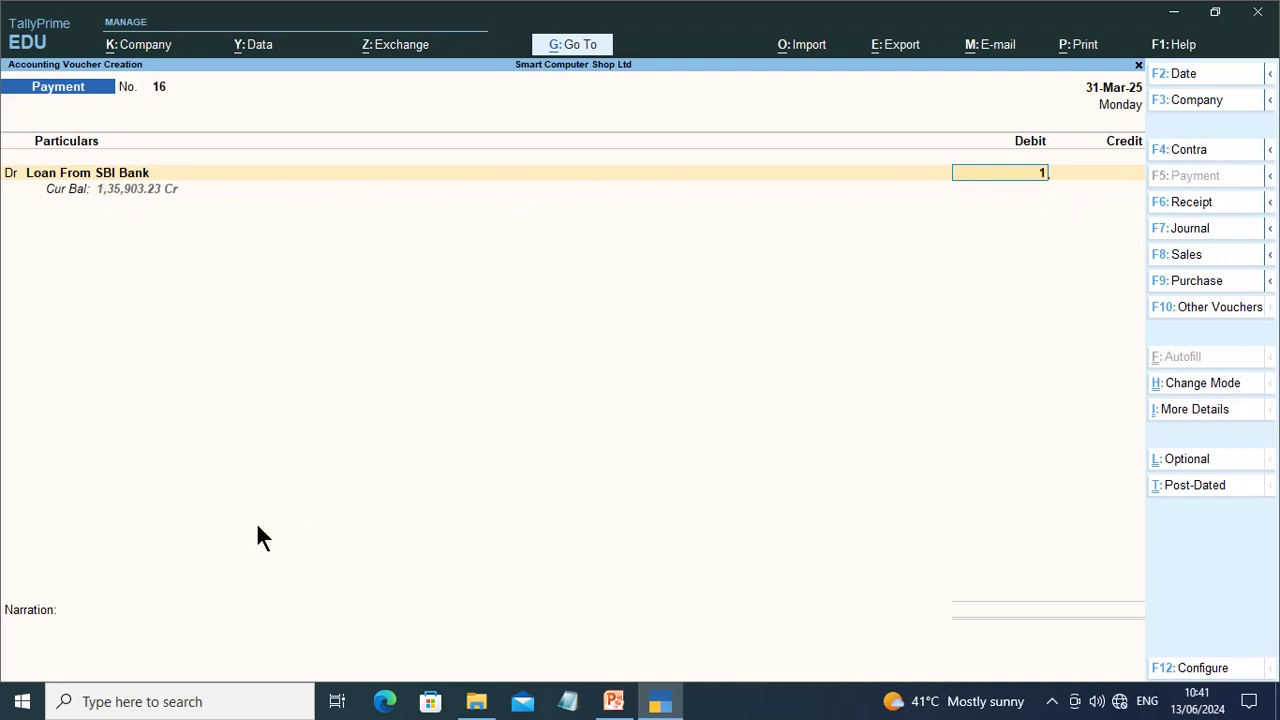
text(35903.23)
key(Return)
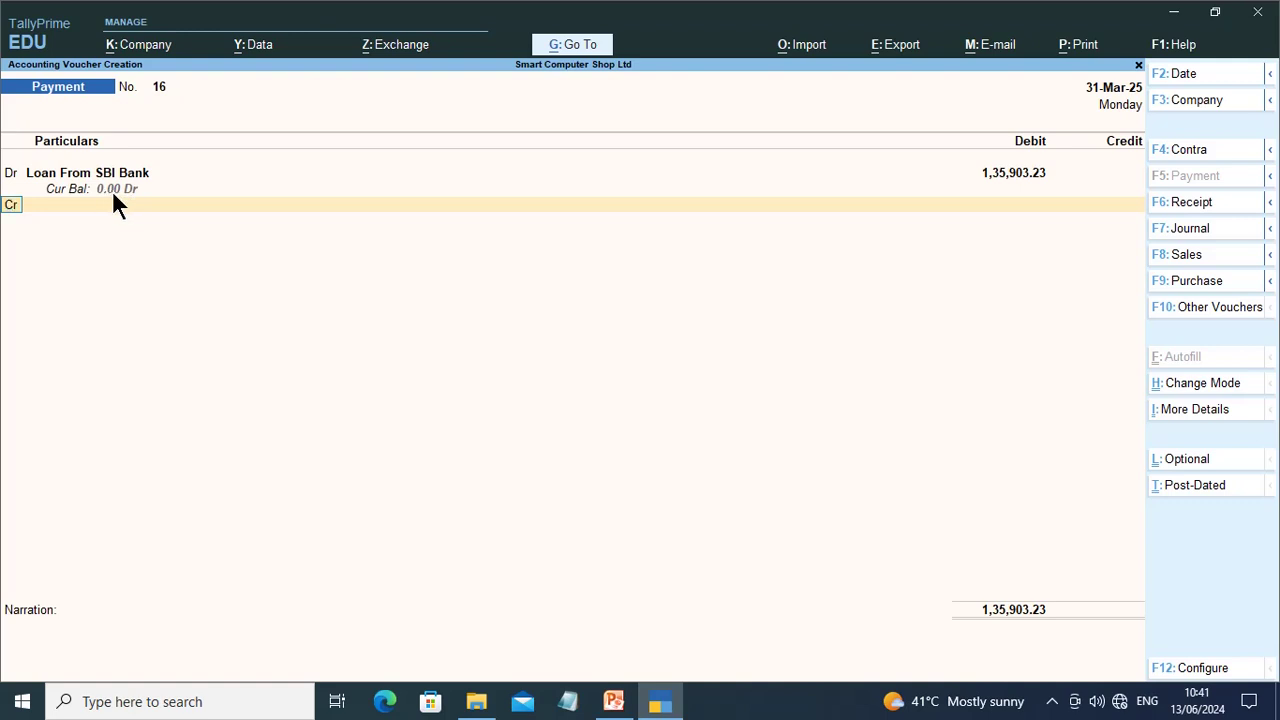
Credit Cash with the proposed full amount in the payment voucher and save it without a narration
key(Return)
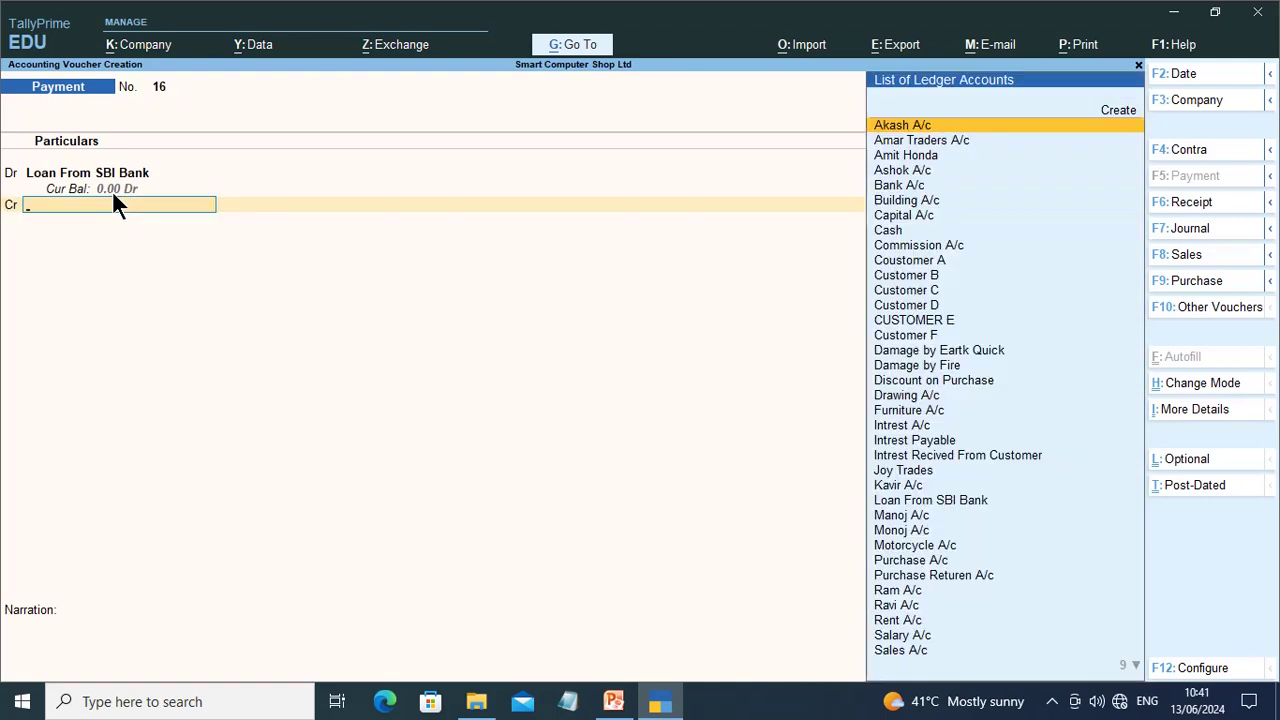
key(Down)
key(Down)
key(Down)
key(Down)
key(Down)
key(Down)
key(Down)
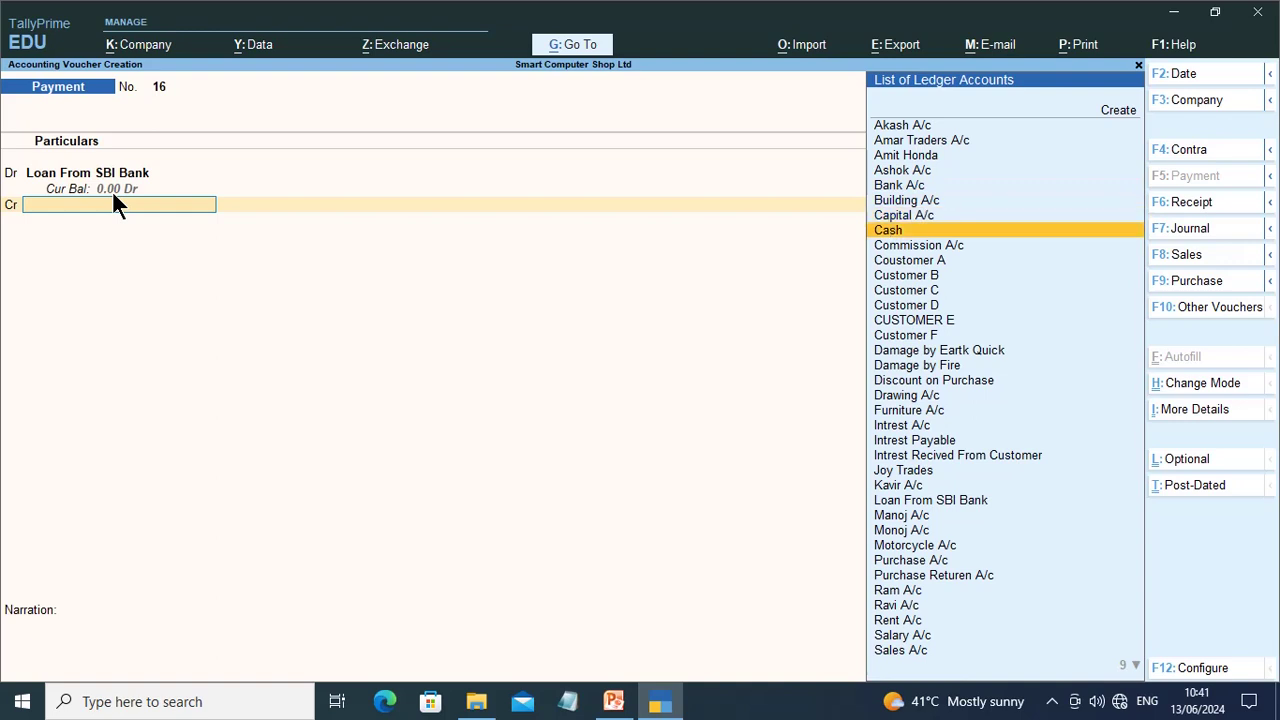
key(Return)
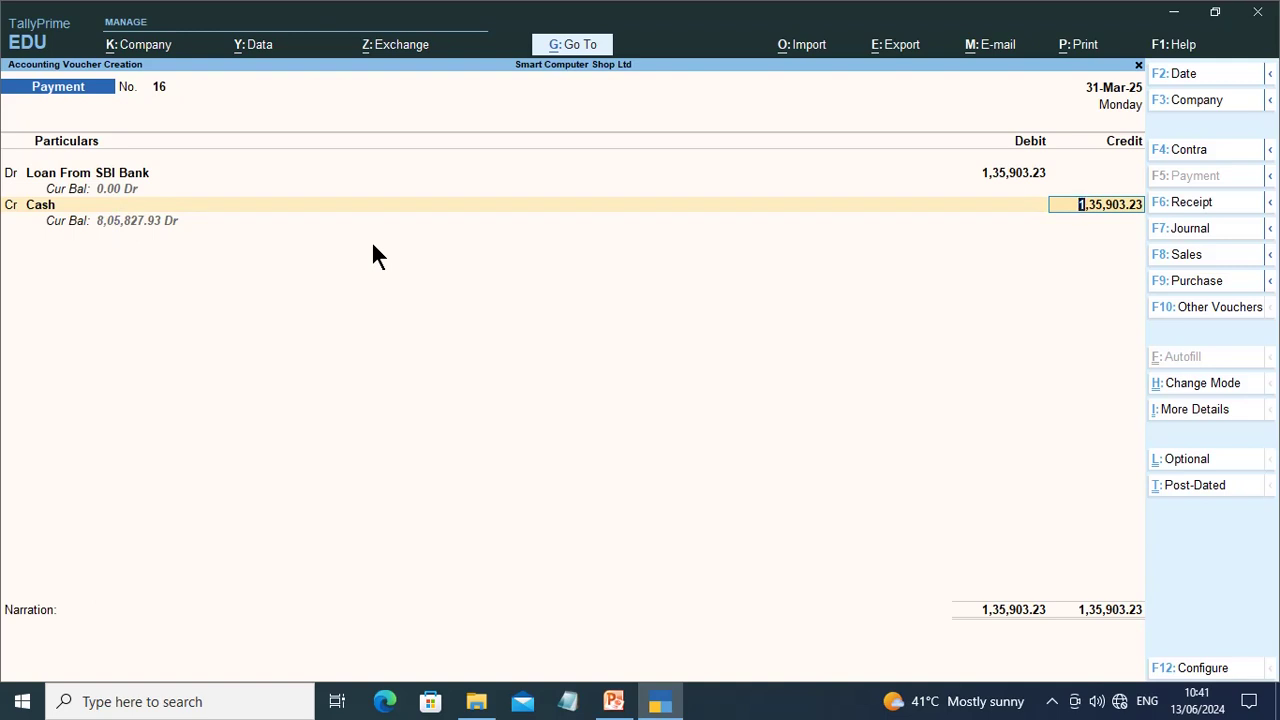
key(Return)
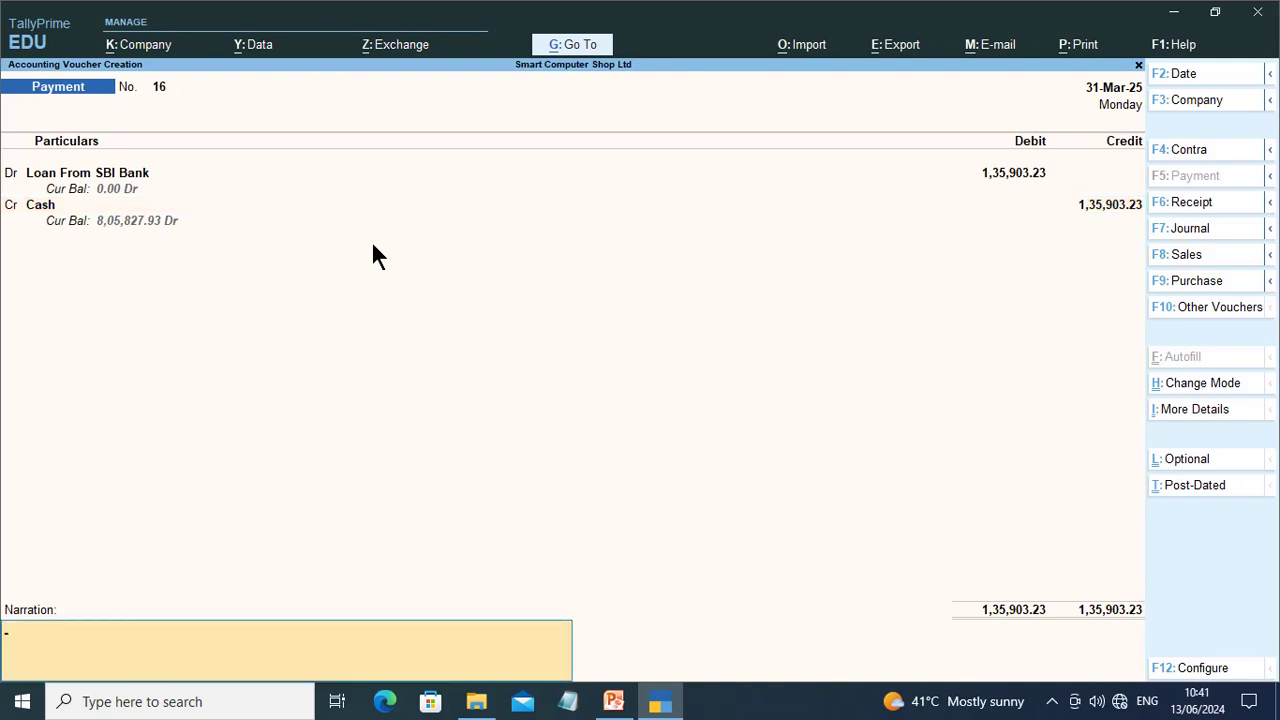
key(Return)
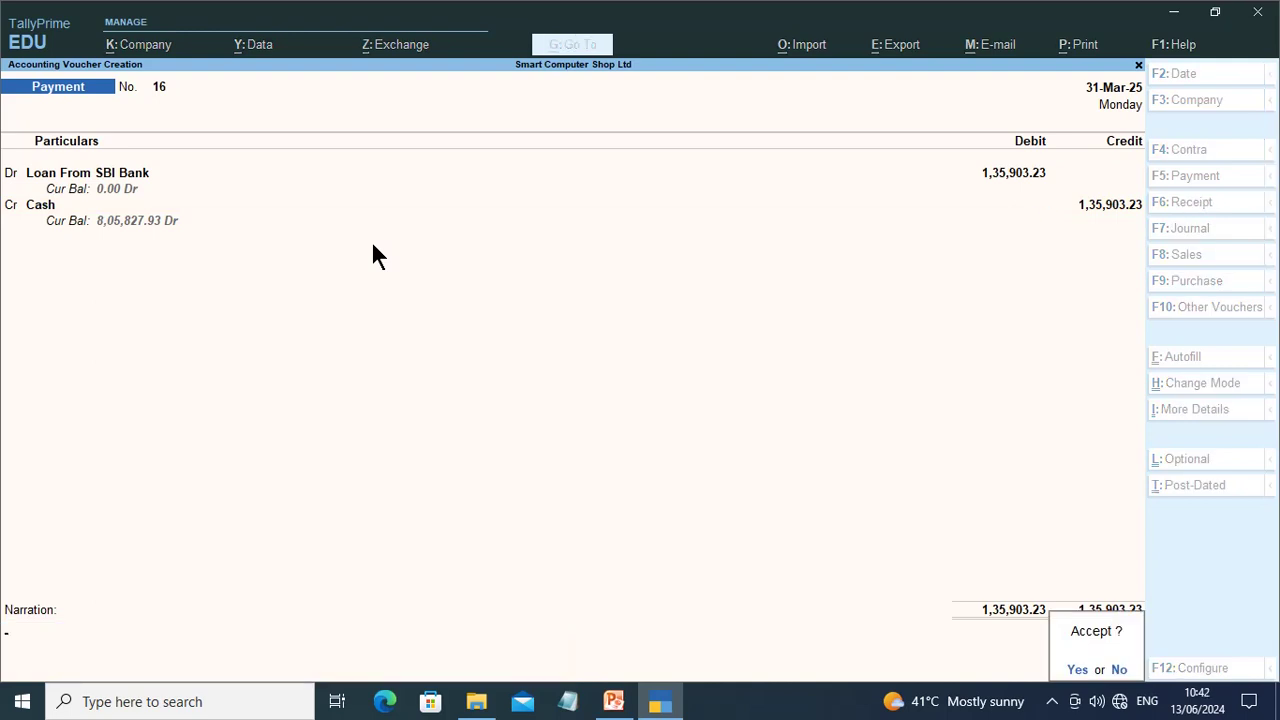
key(Return)
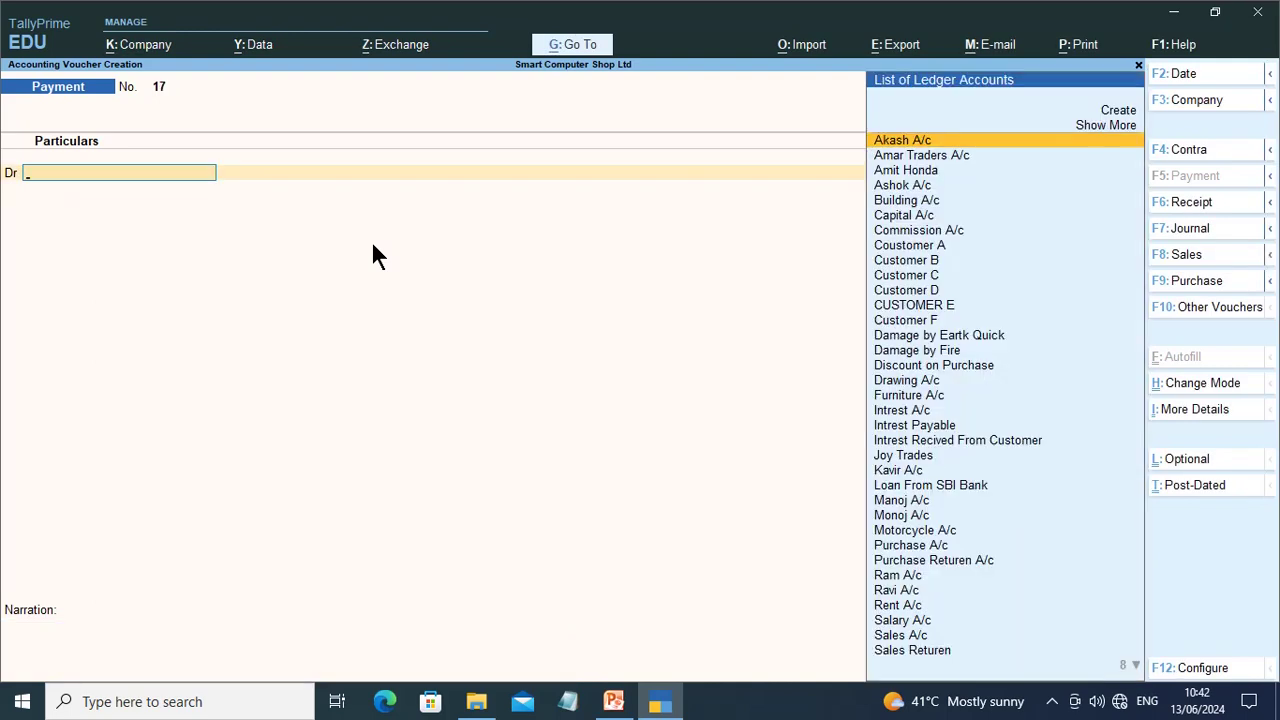